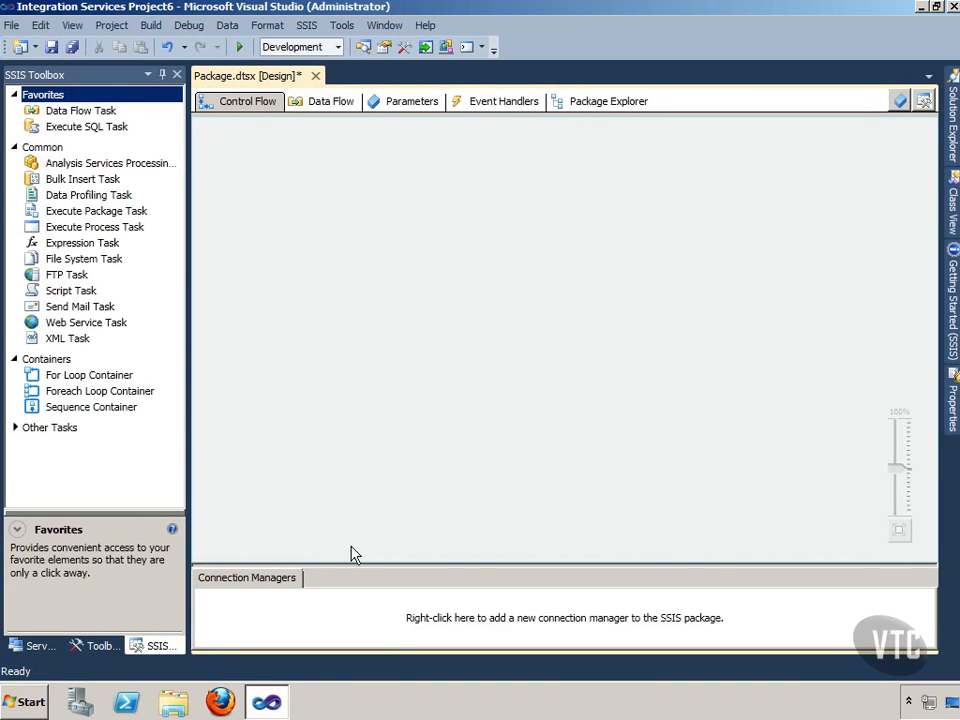
Add an OLE DB connection manager to the package using the existing vtcsp.AdventureWorks20121 data connection
right_click(318, 604)
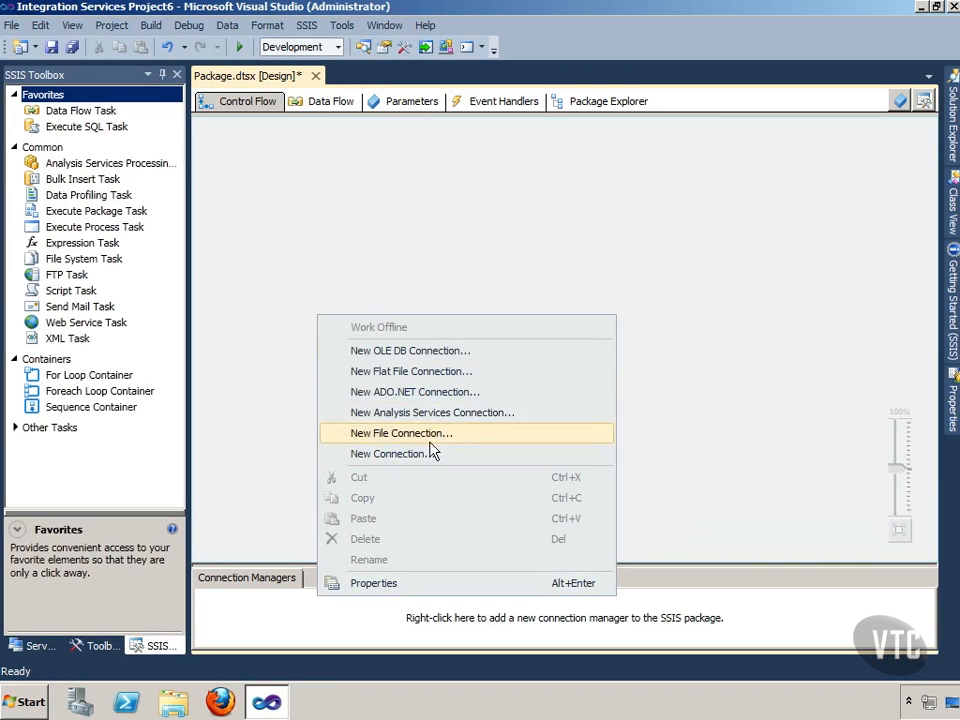
click(430, 354)
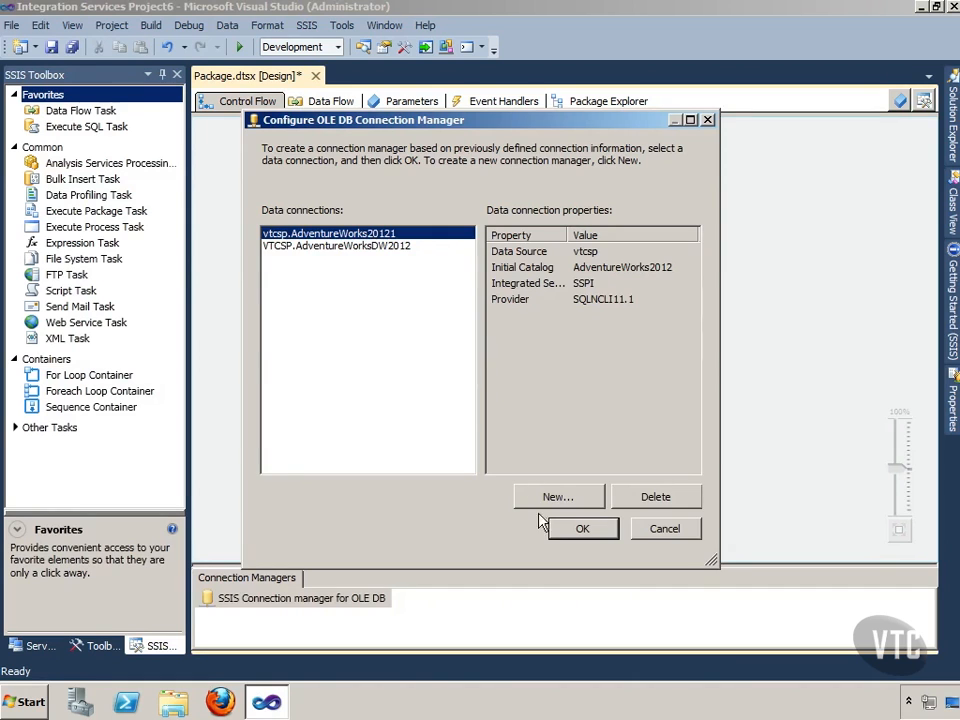
click(568, 532)
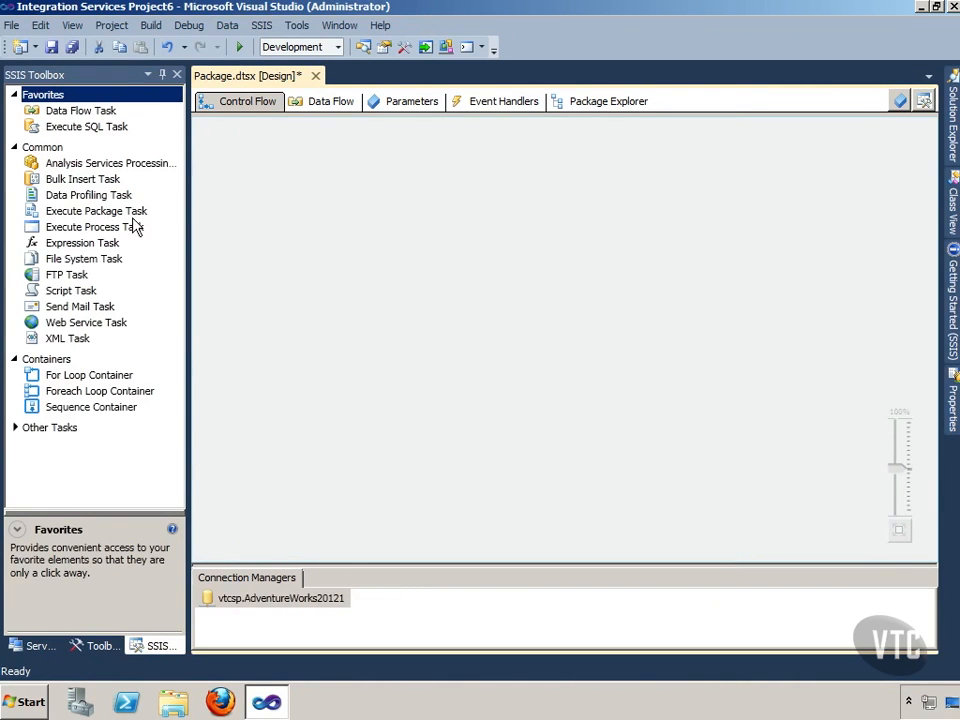
Add a Data Flow Task to the control flow and open its data flow for editing
drag(60, 111, 224, 172)
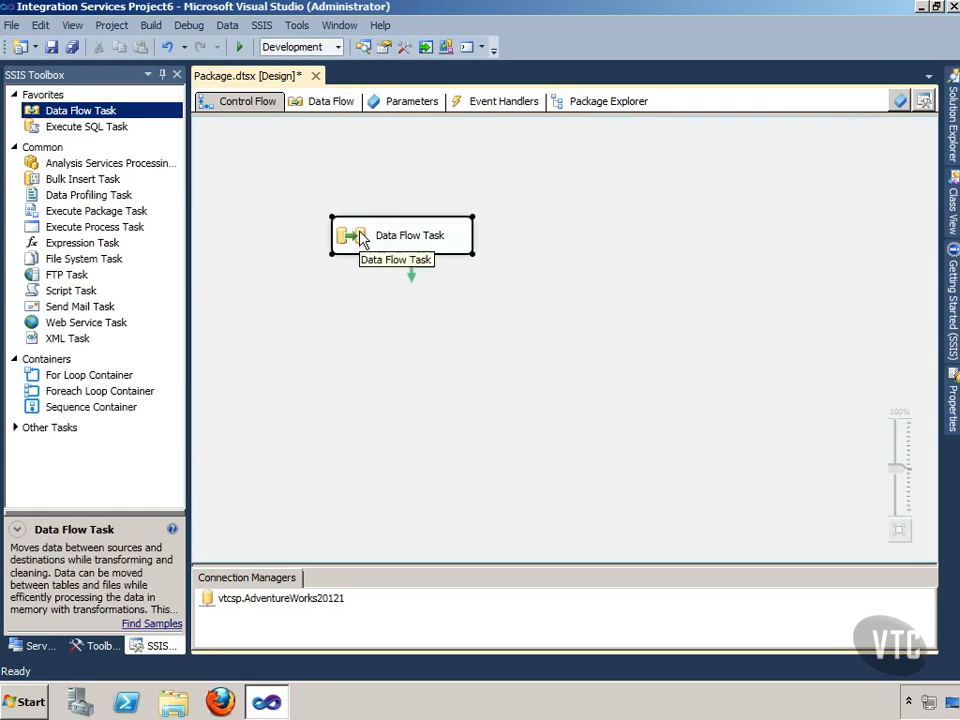
click(340, 102)
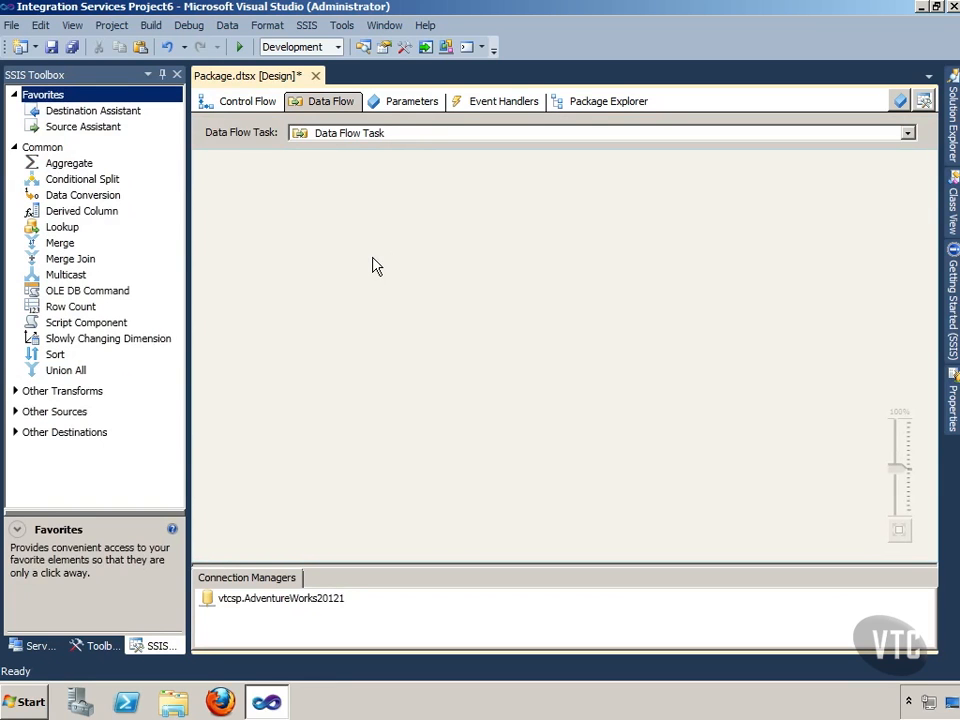
click(268, 106)
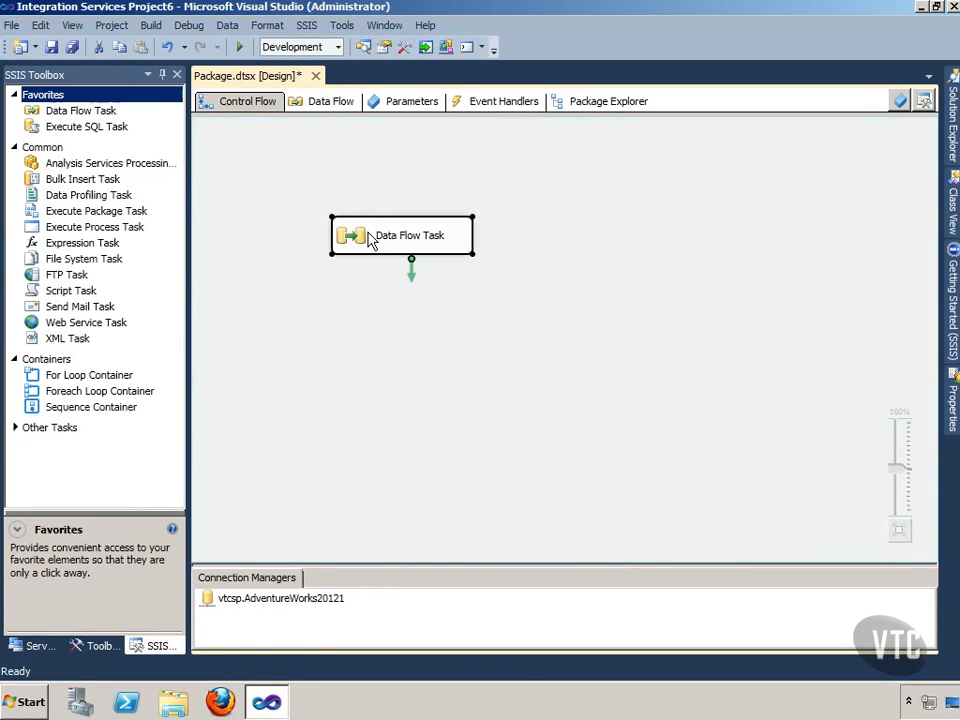
right_click(370, 240)
click(395, 243)
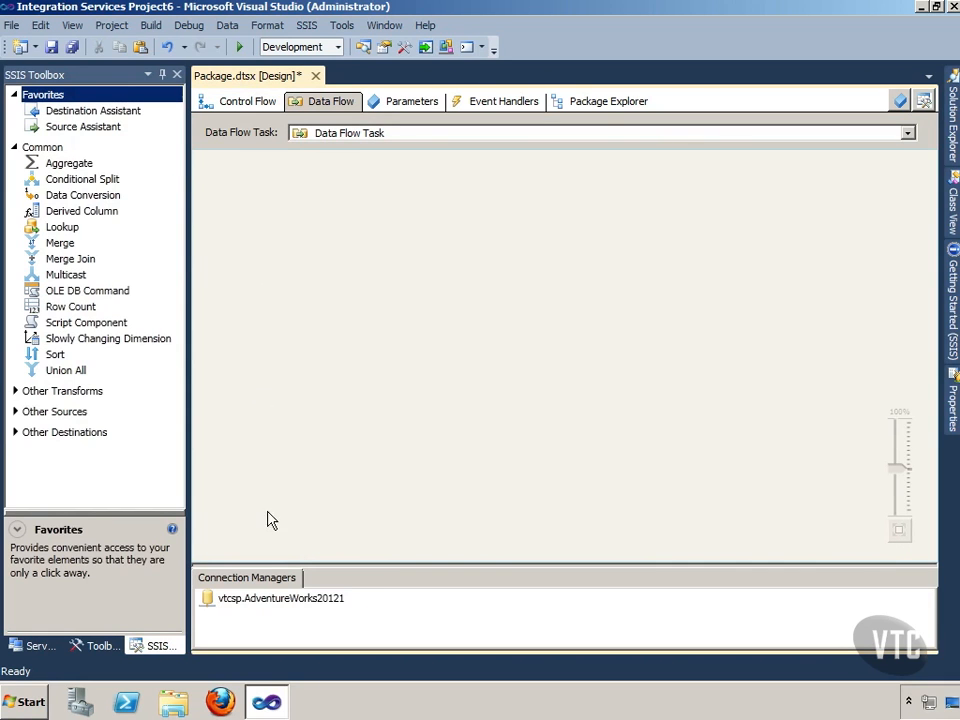
click(292, 599)
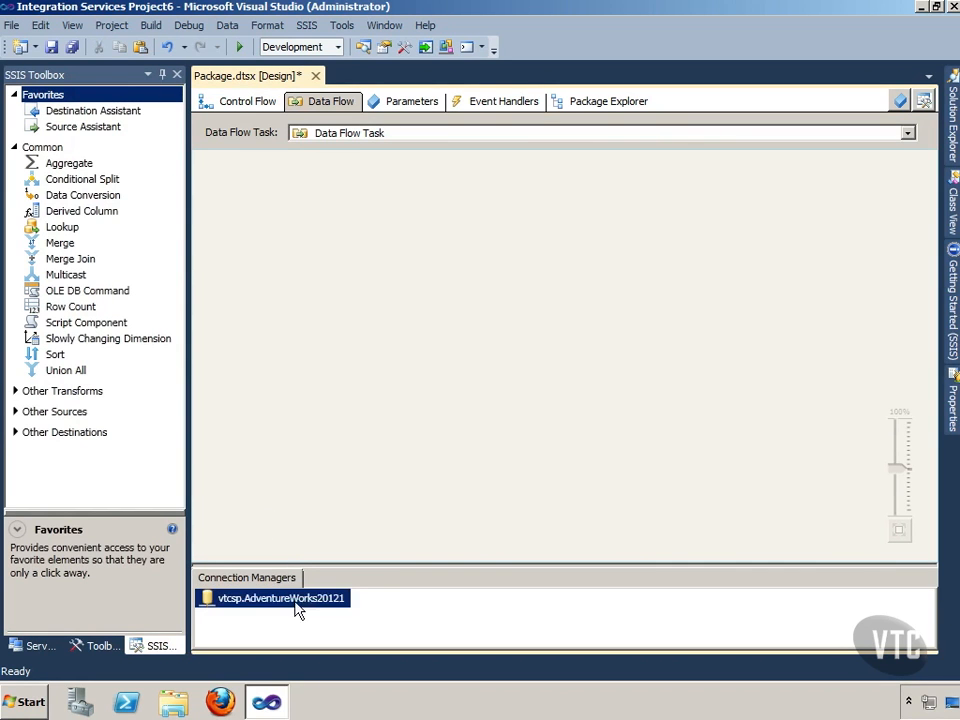
click(435, 216)
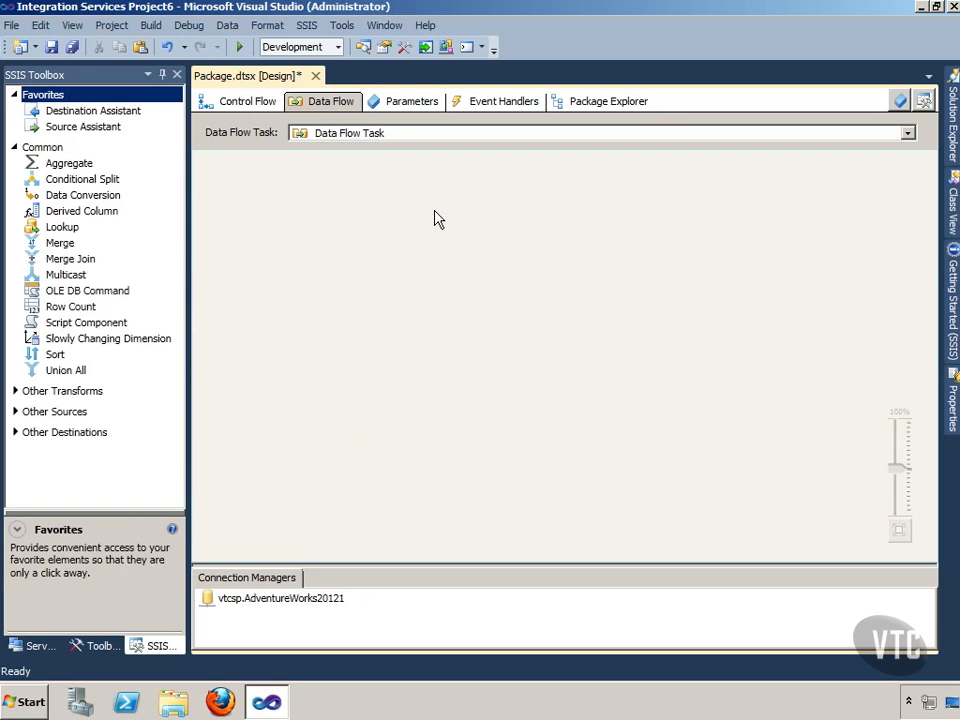
click(108, 128)
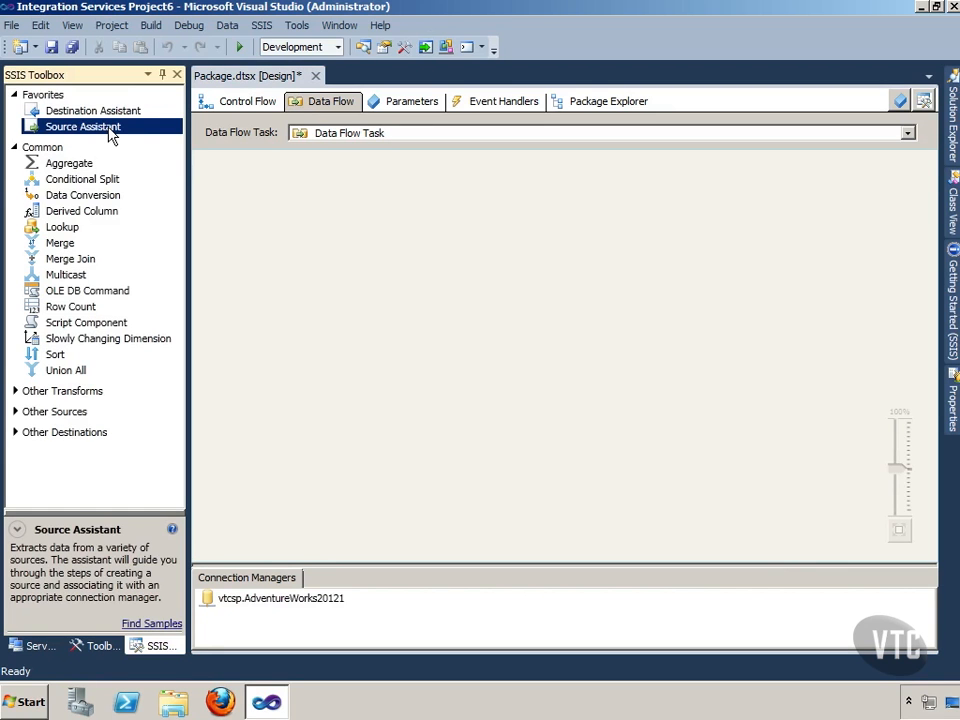
click(15, 412)
click(16, 411)
Use the Source Assistant to add a SQL Server source with the vtcsp.AdventureWorks20121 connection manager to the data flow
drag(57, 132, 330, 224)
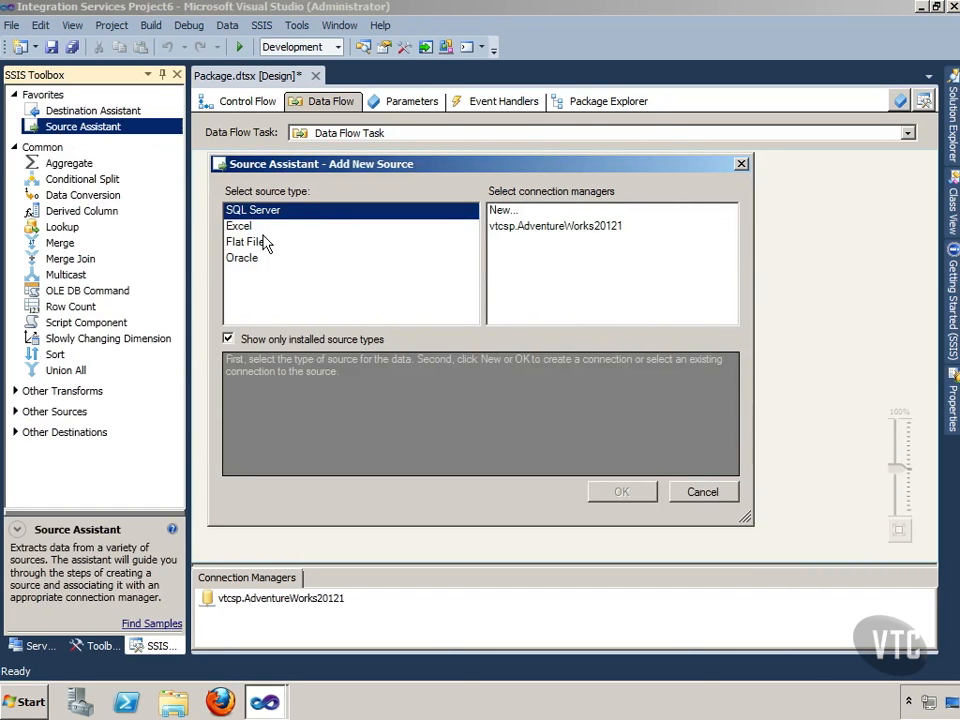
click(255, 230)
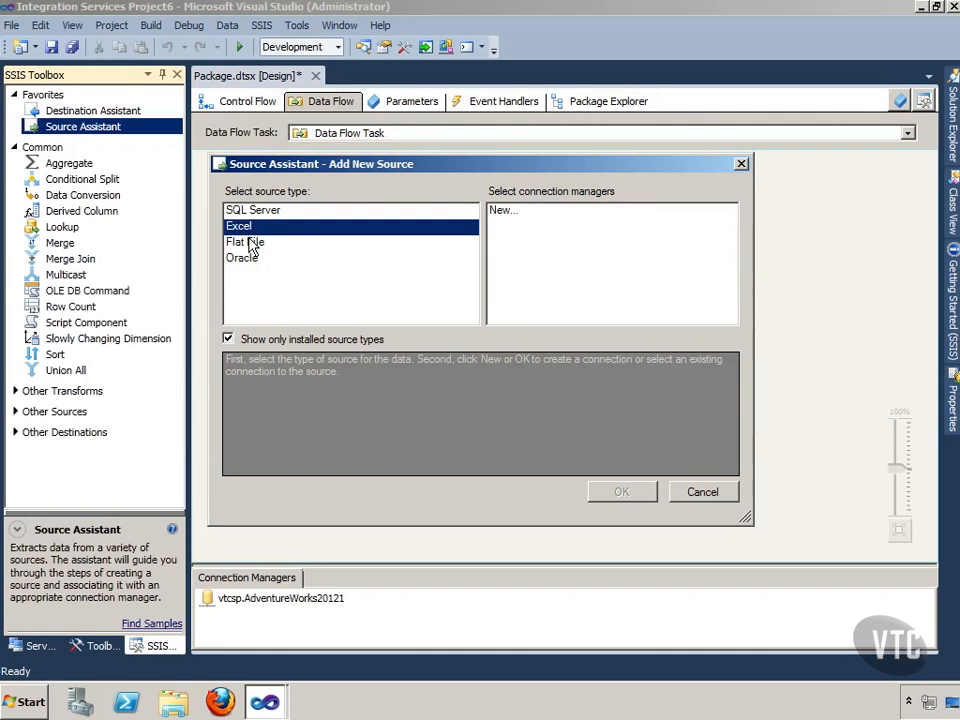
click(251, 244)
click(251, 260)
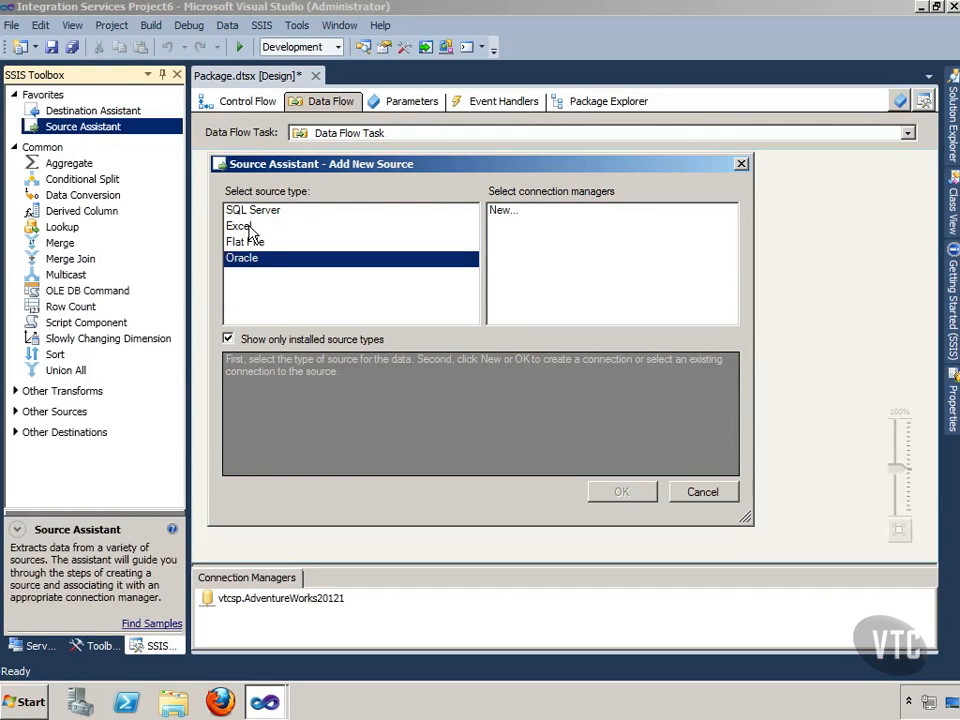
click(247, 229)
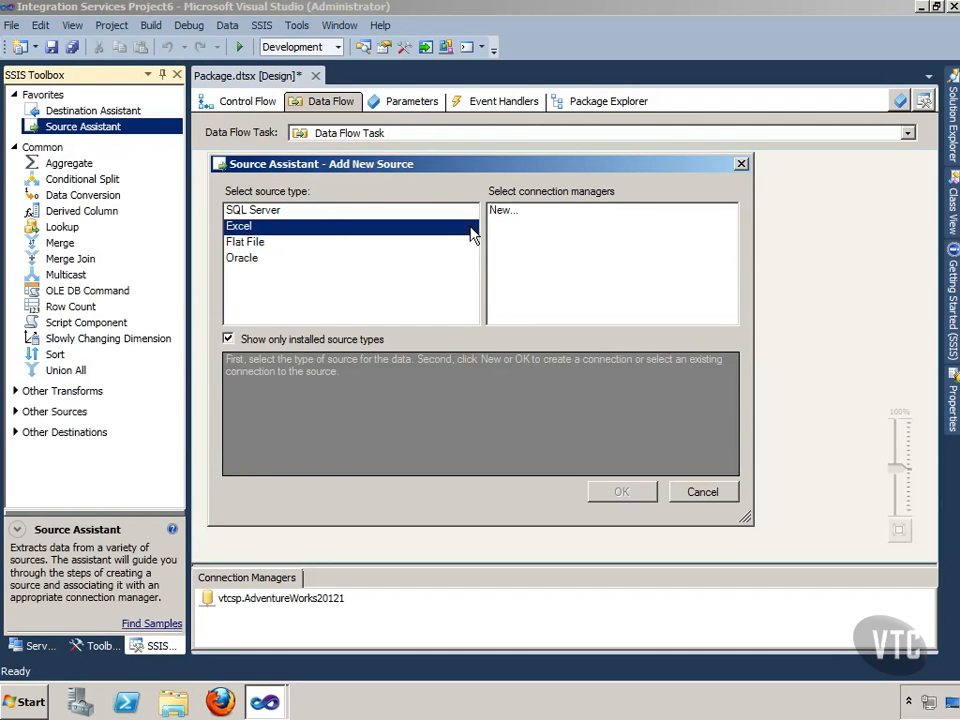
click(260, 212)
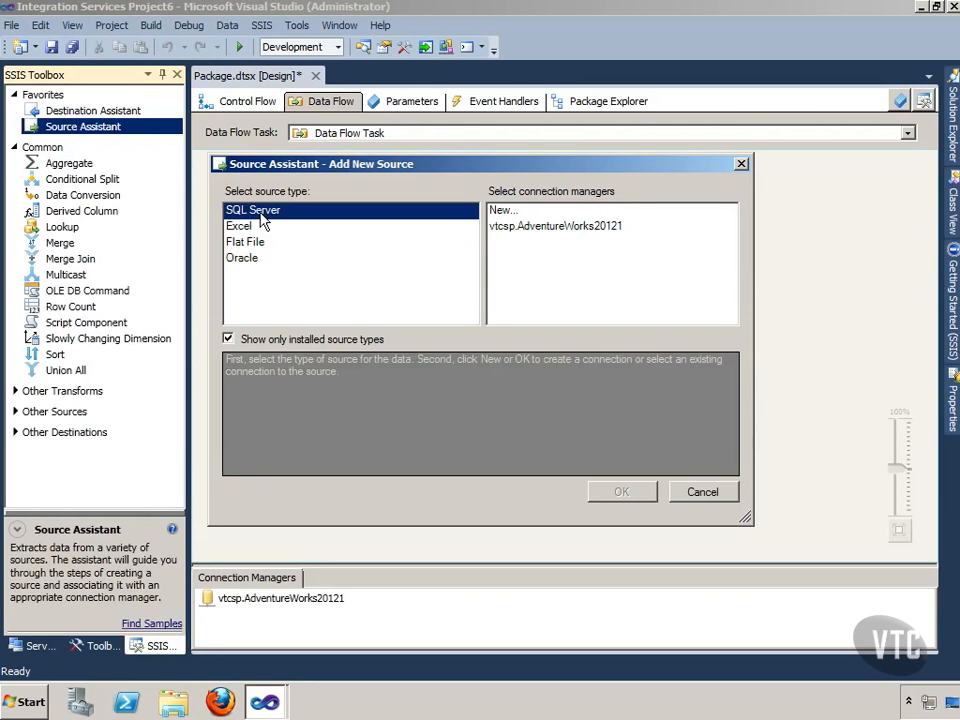
click(650, 226)
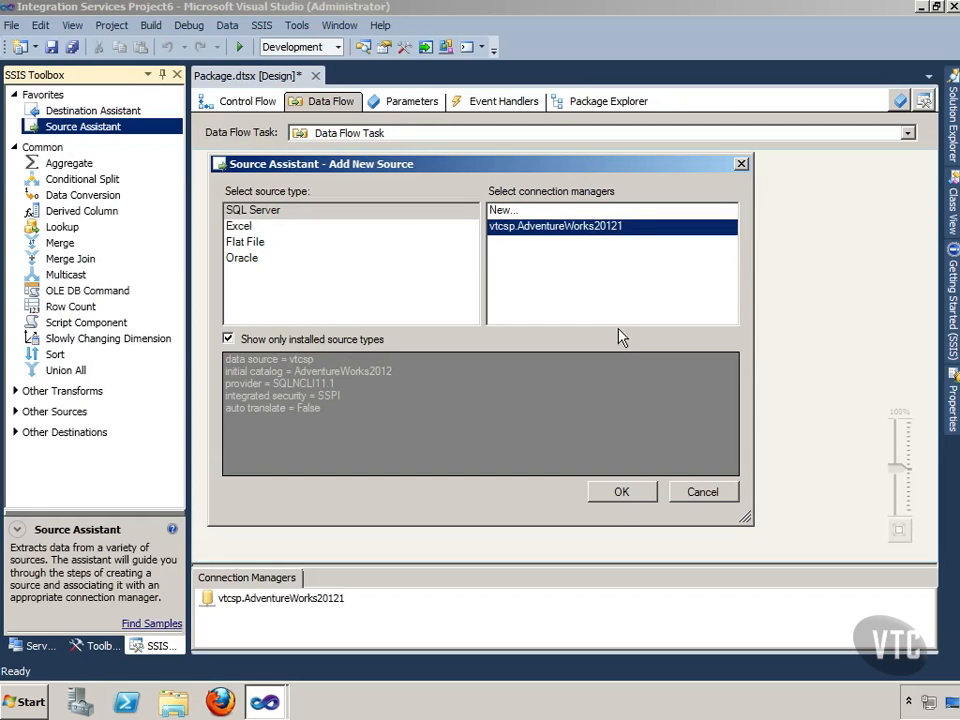
click(620, 492)
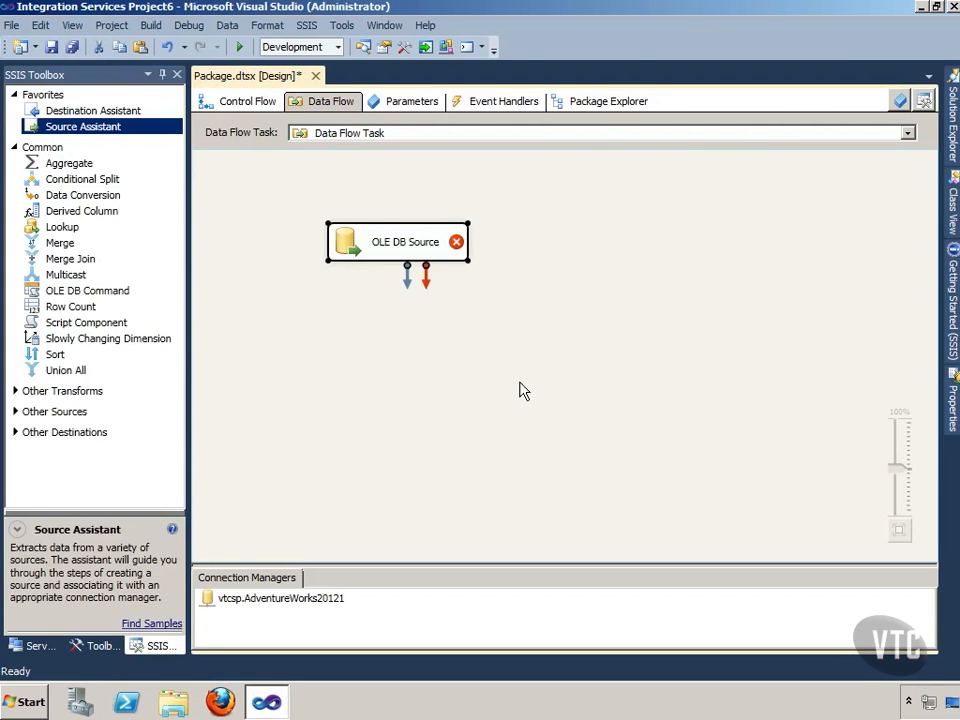
View the tables available to the OLE DB source in its editor, cancel the edit, and delete the source
right_click(346, 242)
click(372, 254)
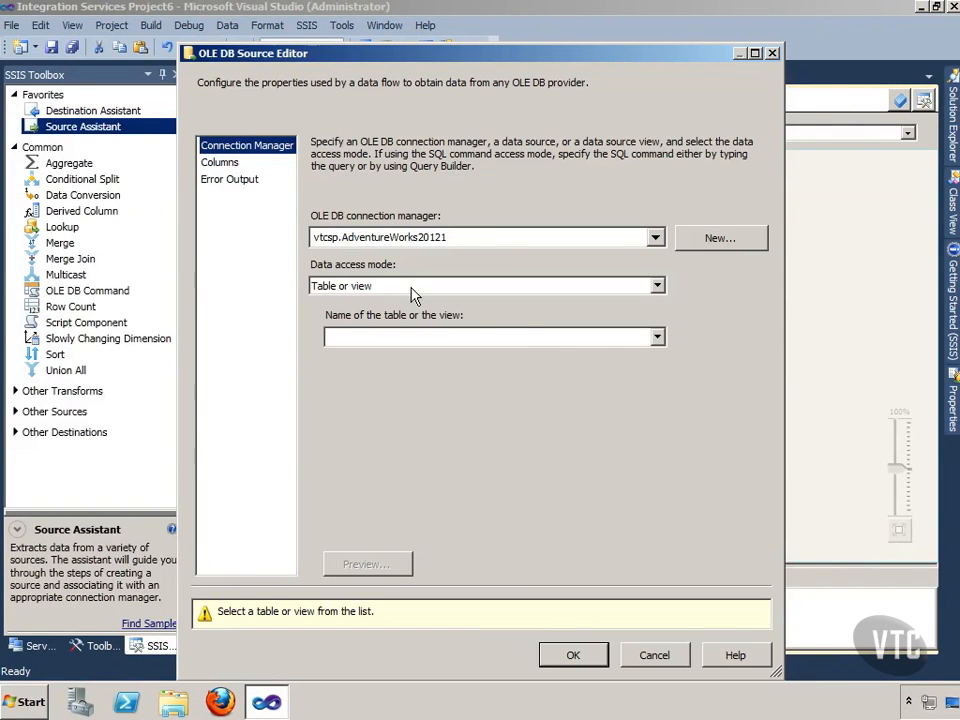
click(645, 340)
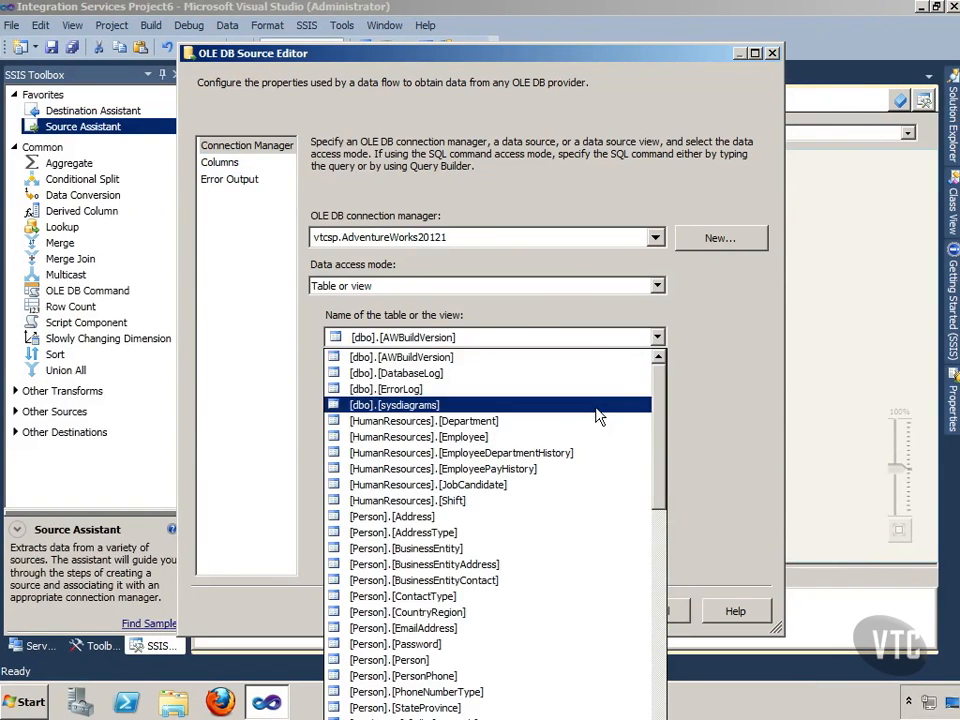
click(711, 511)
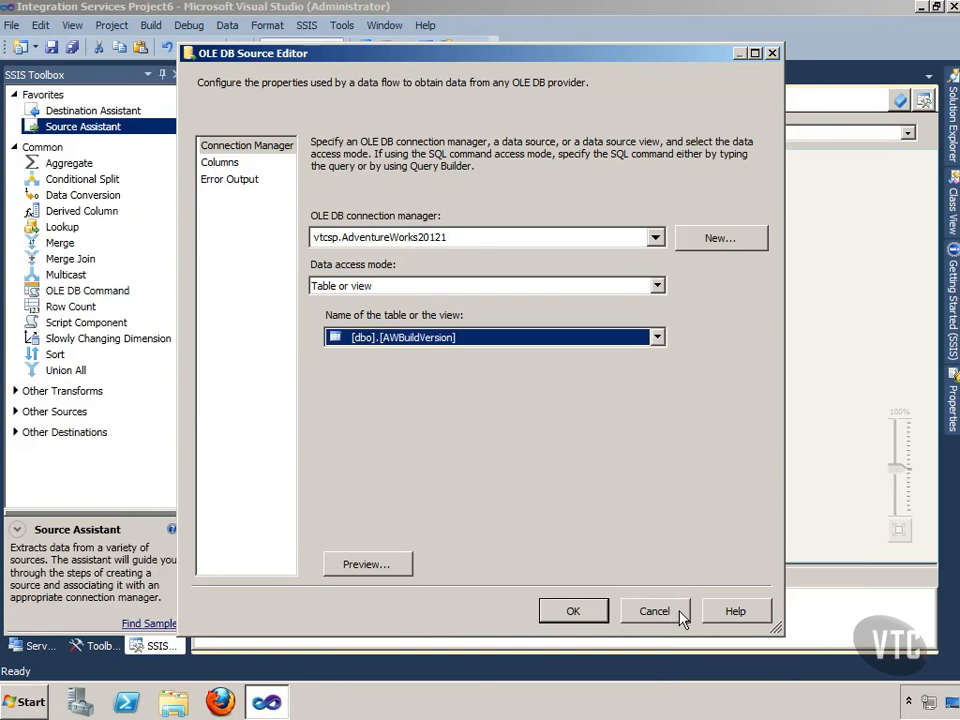
click(657, 611)
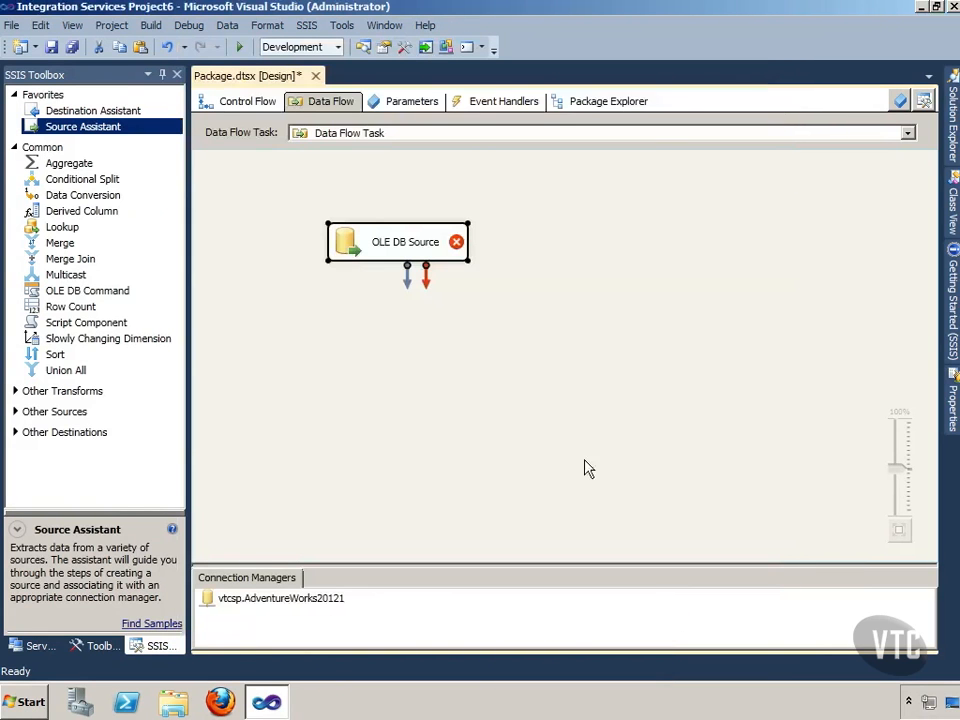
right_click(342, 237)
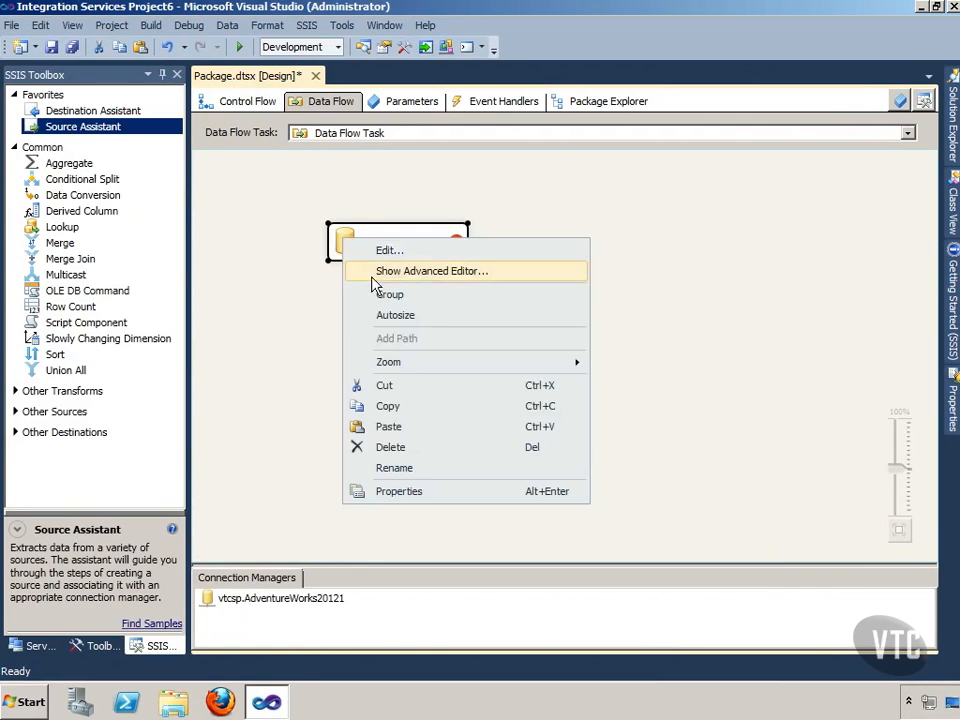
click(390, 447)
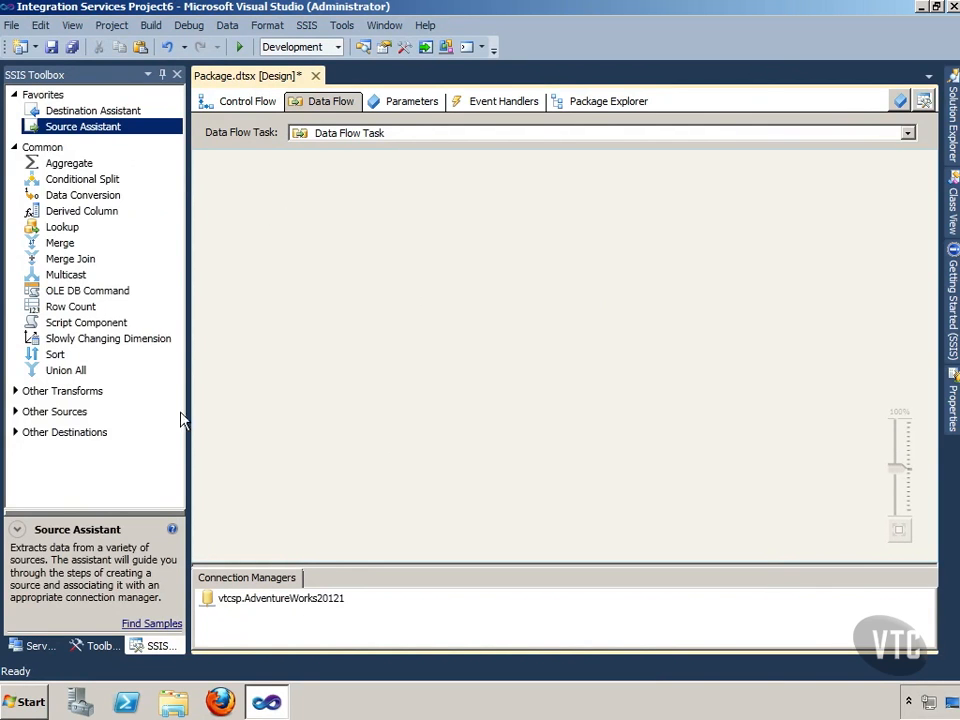
Add an OLE DB Source component directly to the data flow without using the Source Assistant
click(15, 411)
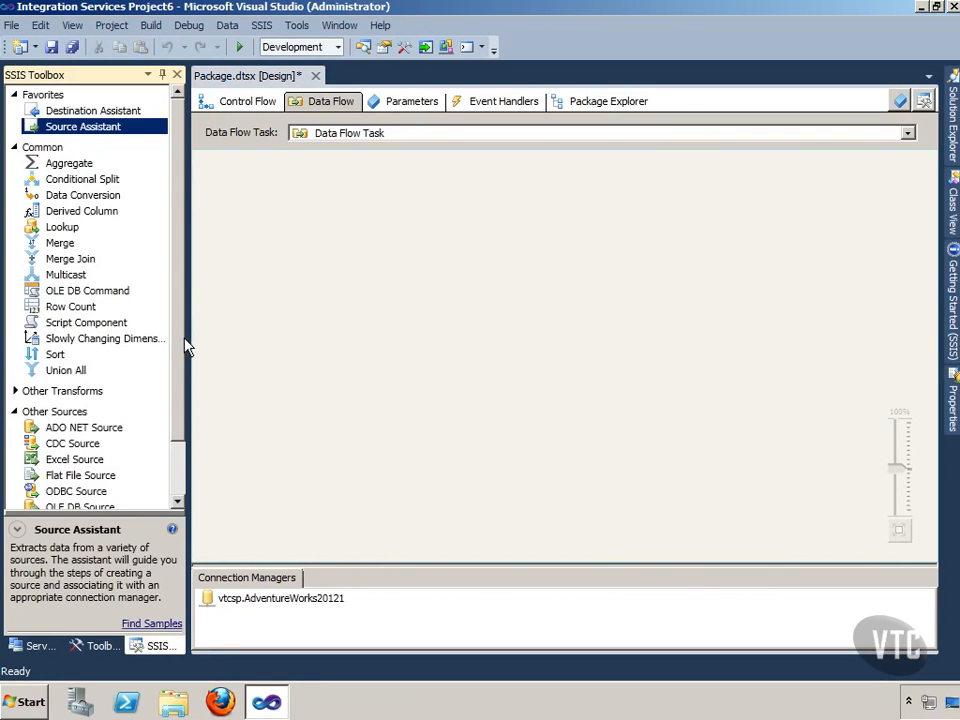
scroll(183, 420, down, 2)
scroll(183, 420, down, 1)
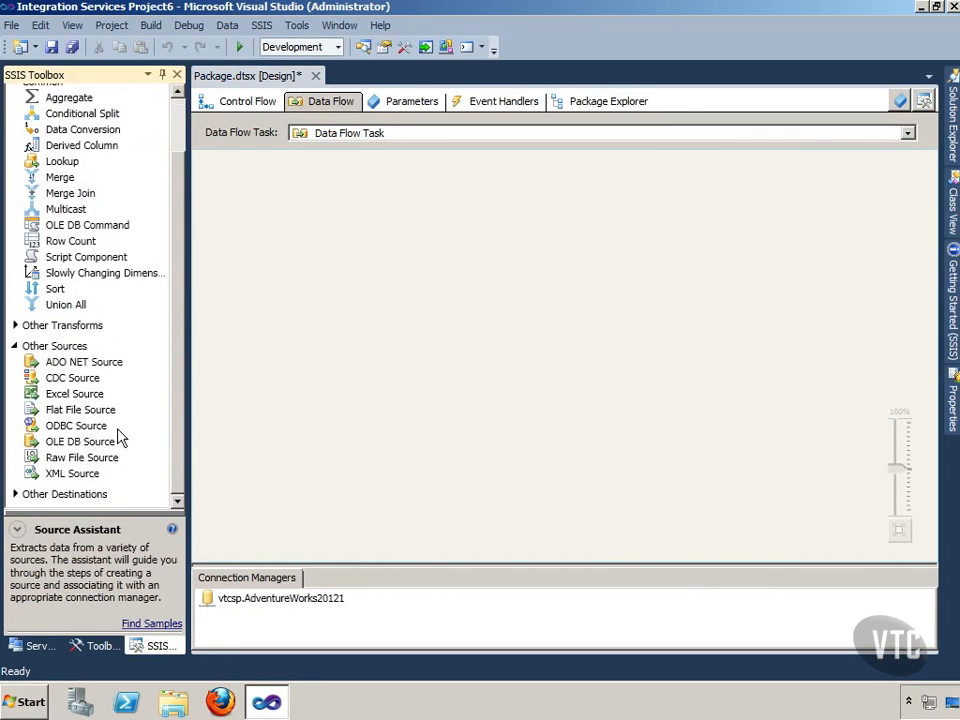
drag(83, 449, 396, 347)
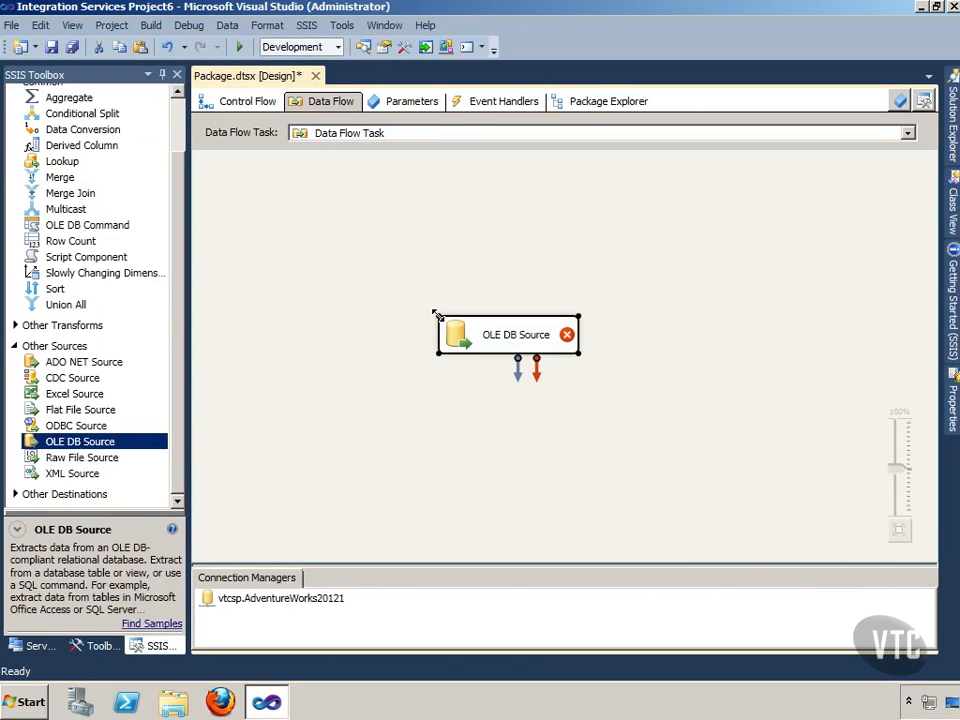
Set the OLE DB source's table to [HumanResources].[Employee] and preview its data
right_click(457, 339)
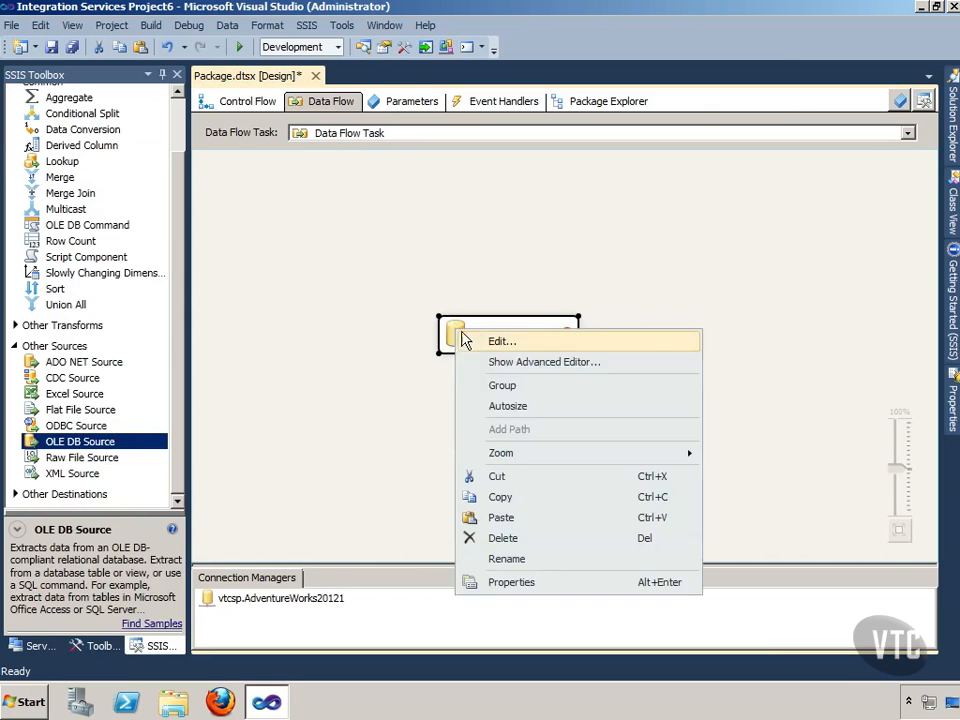
click(499, 342)
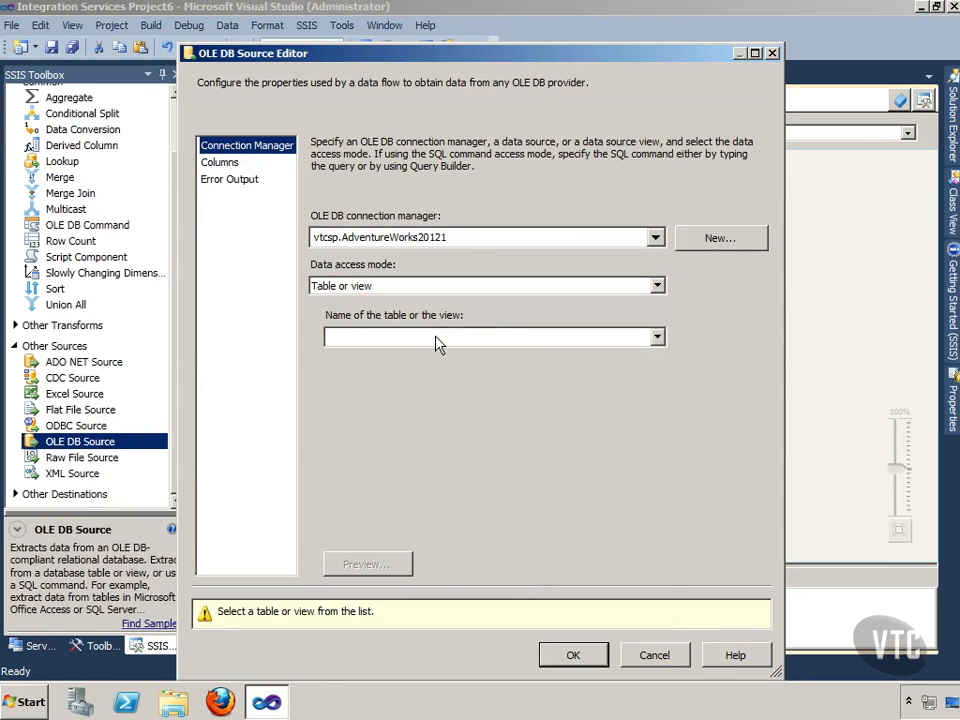
click(437, 338)
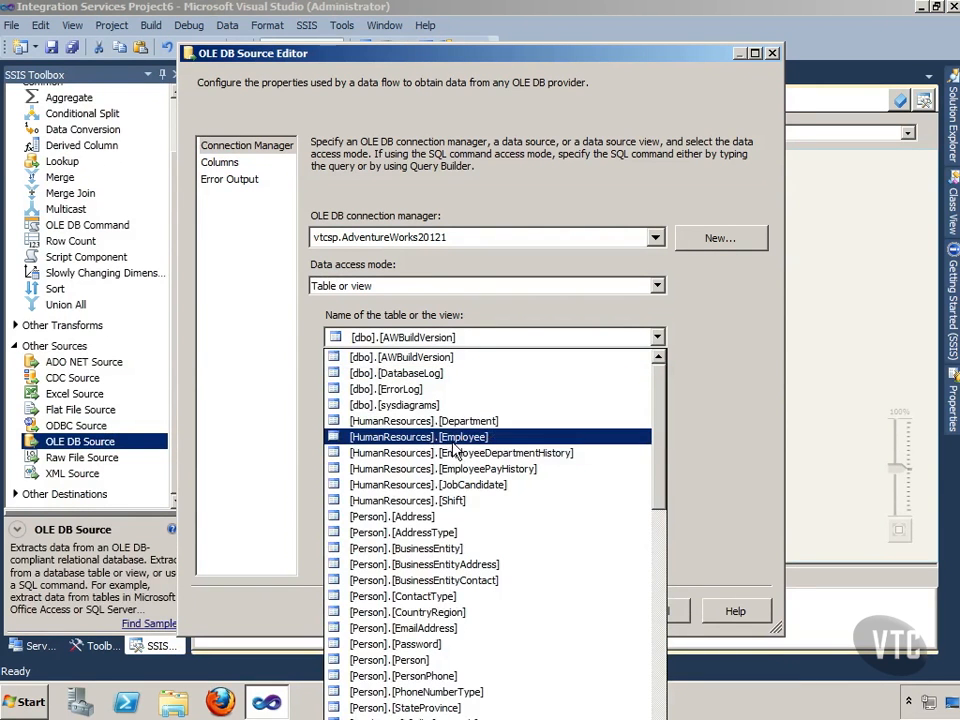
click(455, 440)
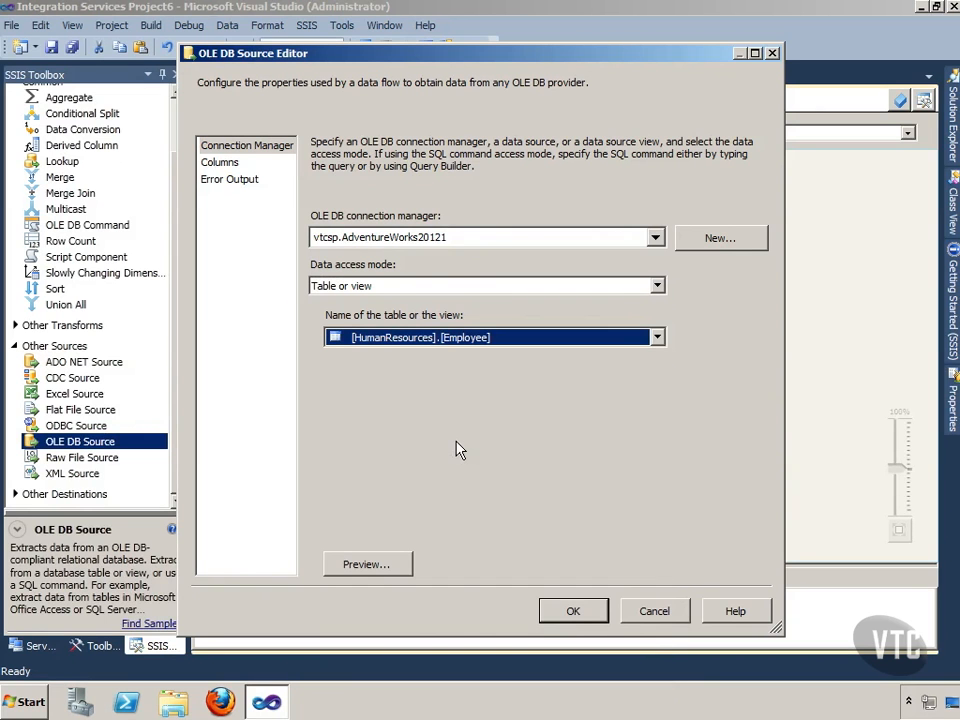
click(365, 562)
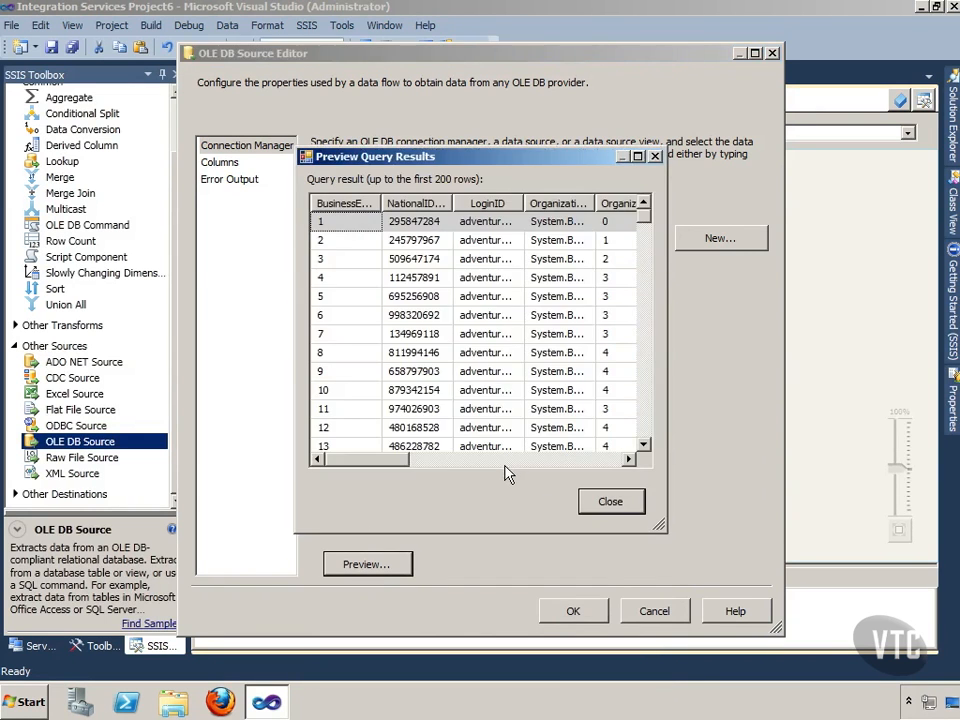
click(608, 501)
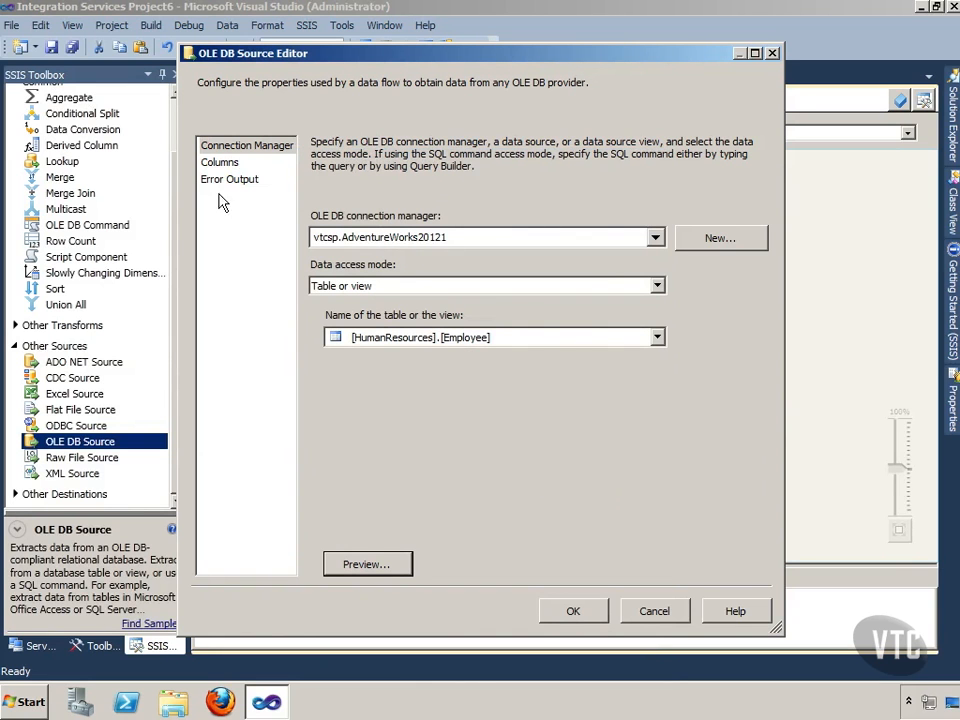
Limit the OLE DB source's output to the OrganizationLevel, BirthDate and MaritalStatus columns and save the source configuration
click(222, 165)
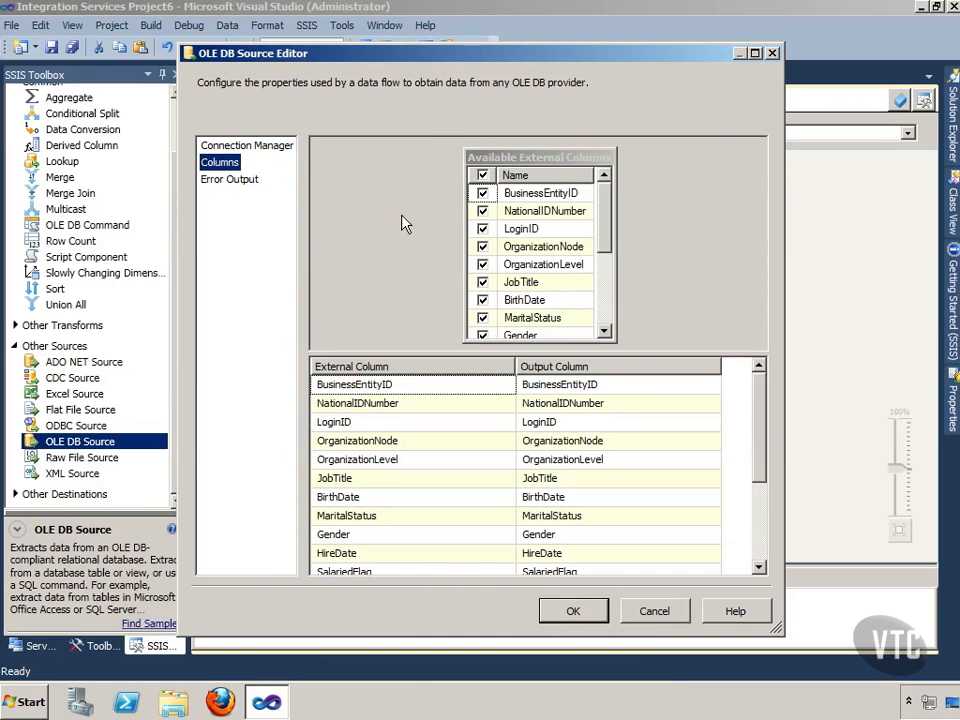
click(483, 175)
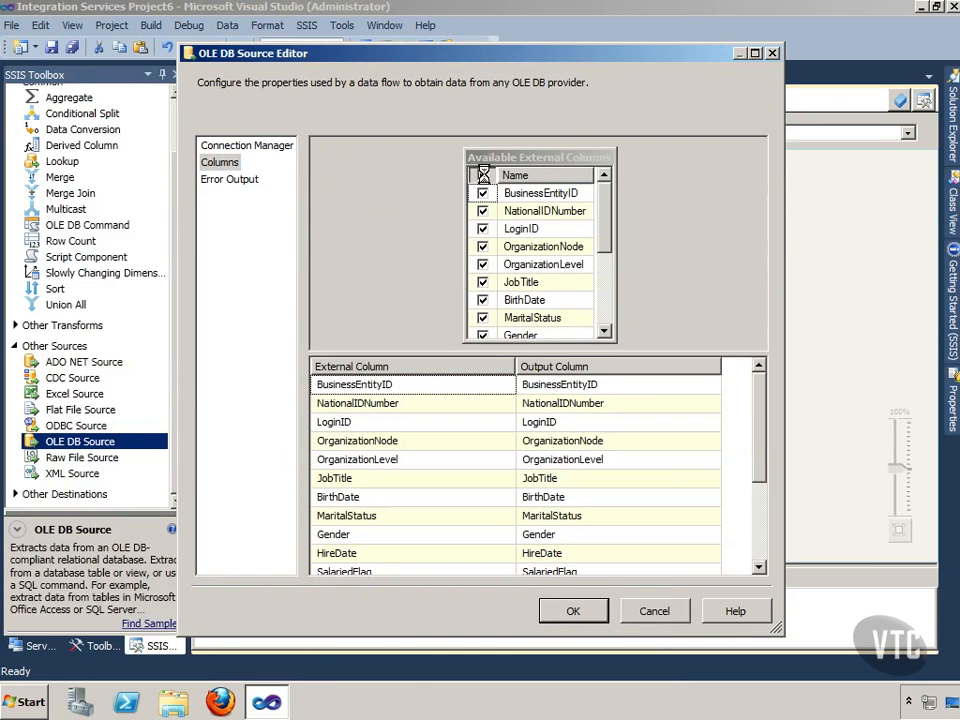
click(483, 264)
click(483, 300)
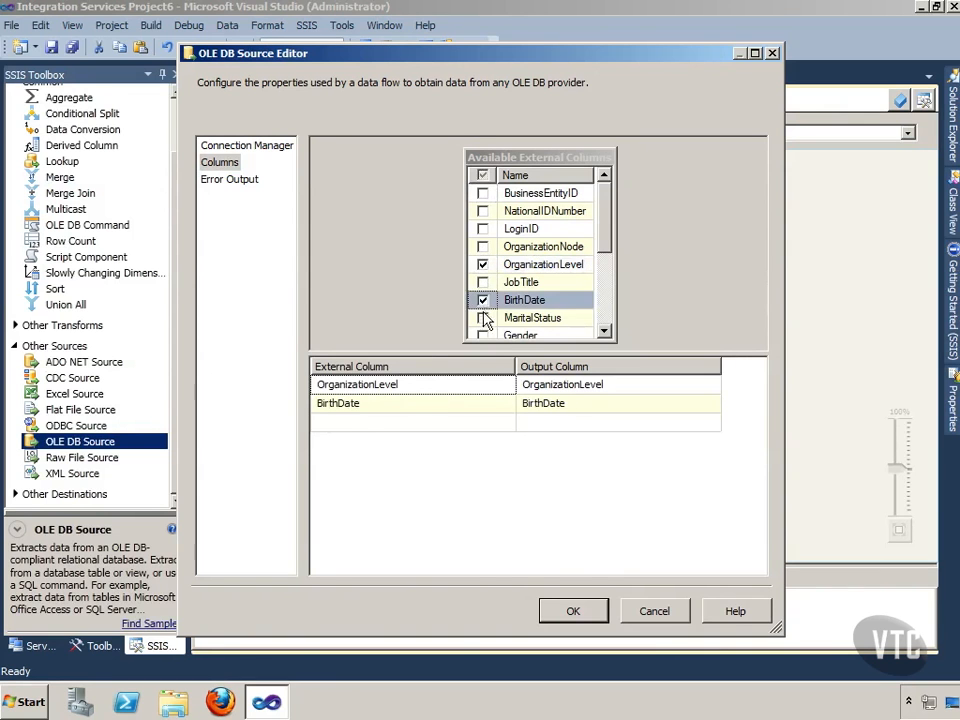
click(484, 318)
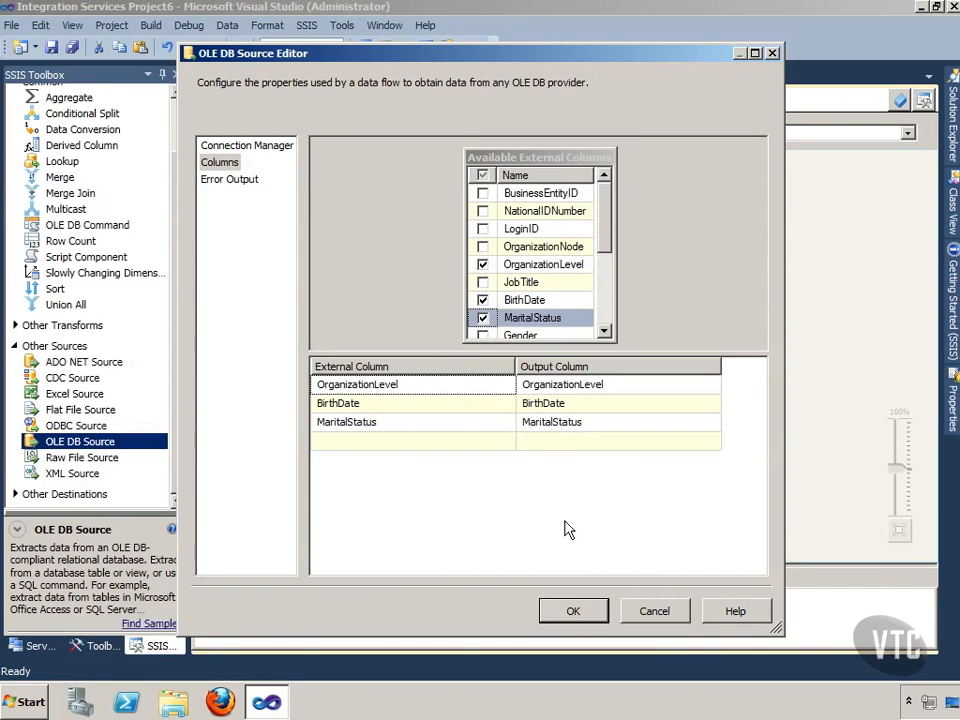
click(573, 614)
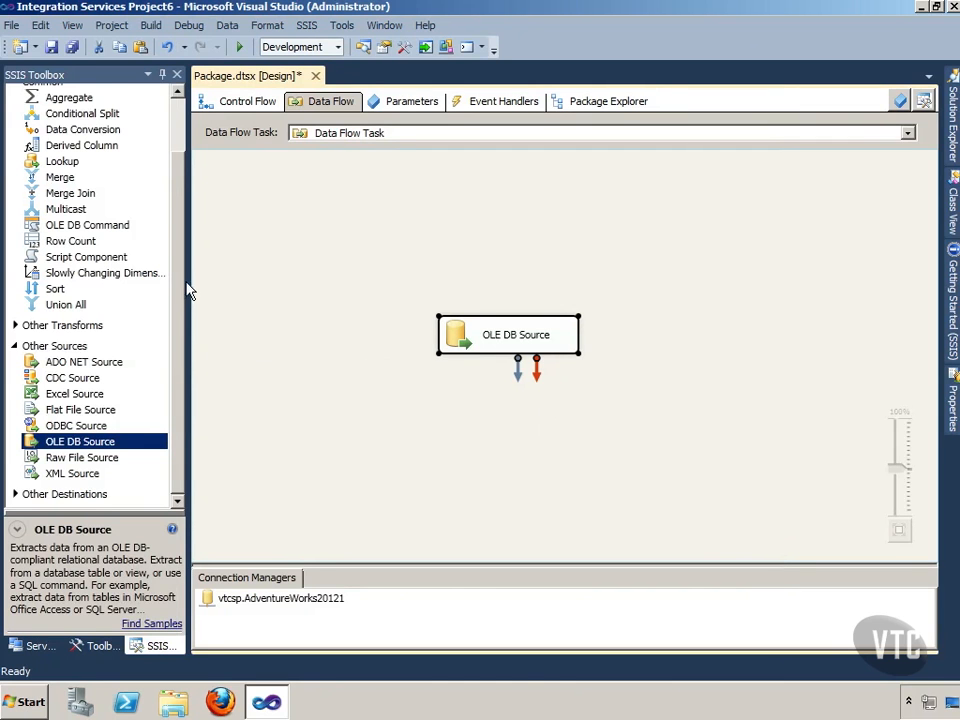
Move the OLE DB Source component into the toolbox's Favorites group and collapse the Other Sources group
scroll(184, 200, up, 2)
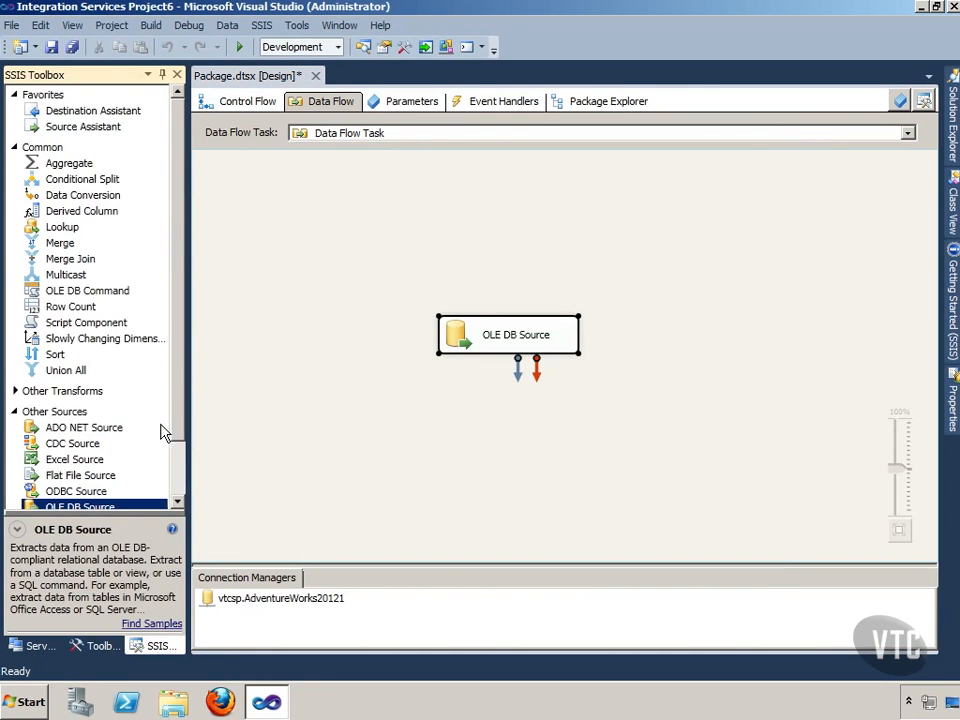
scroll(176, 430, down, 2)
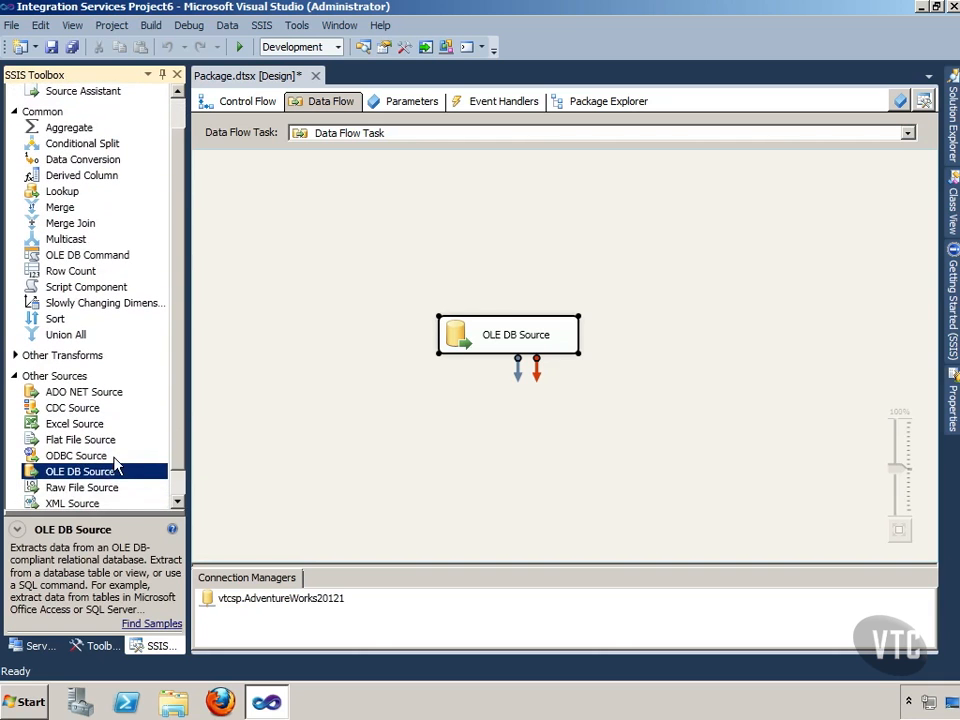
right_click(98, 474)
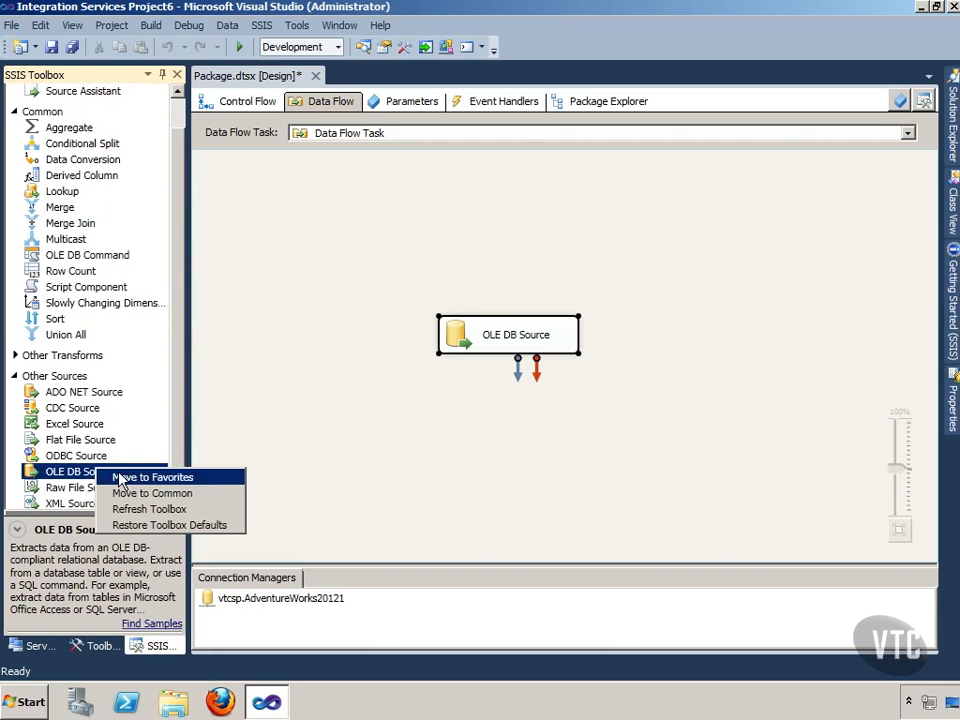
click(119, 478)
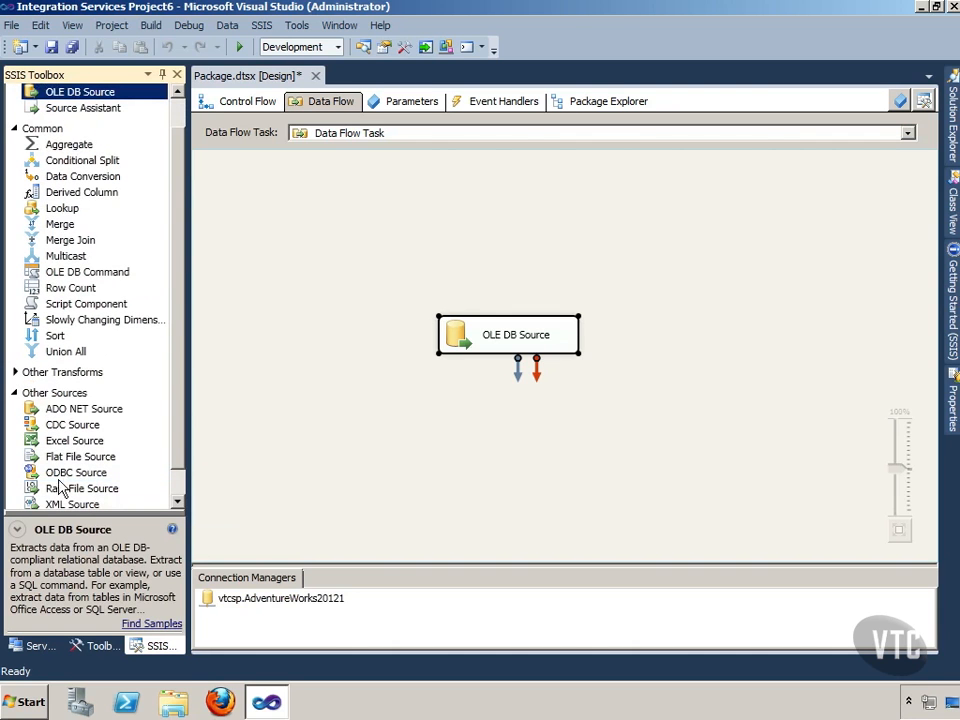
scroll(176, 317, up, 2)
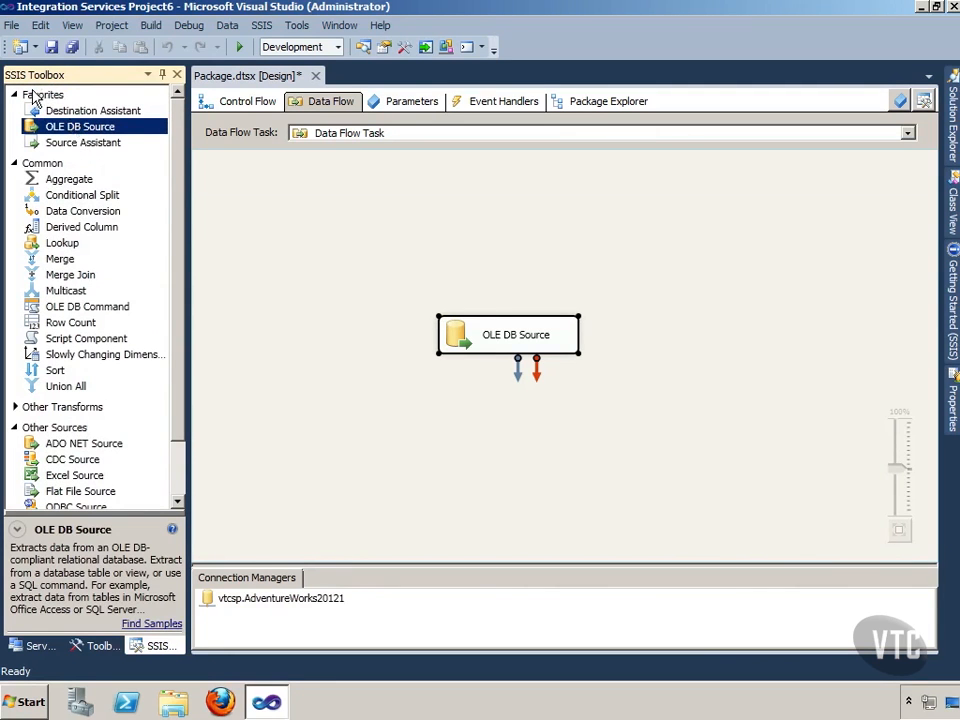
click(15, 163)
click(16, 205)
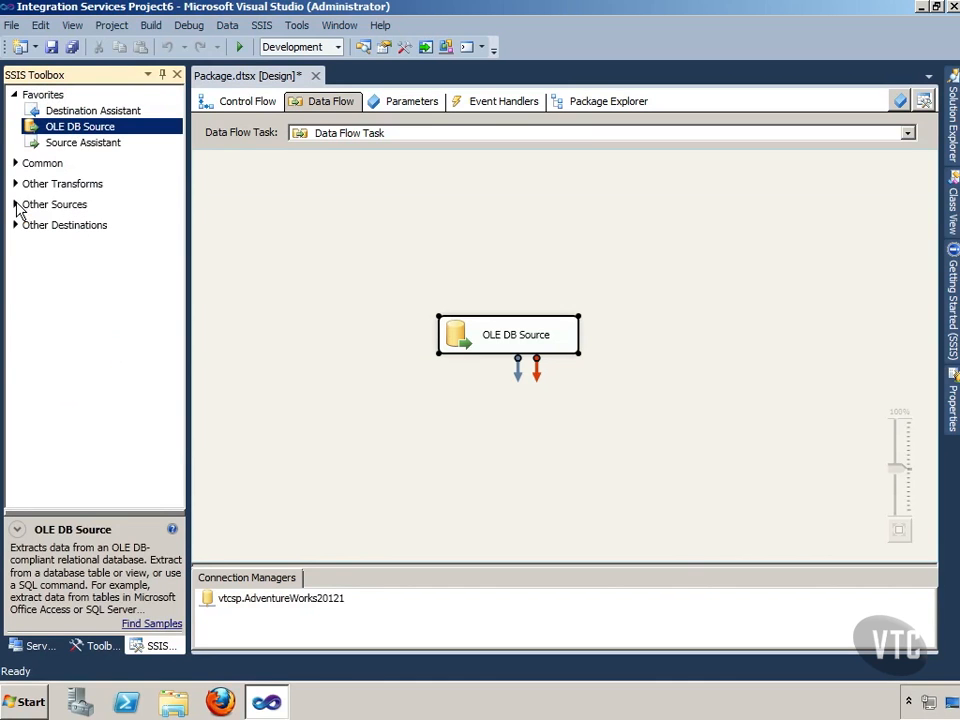
click(16, 165)
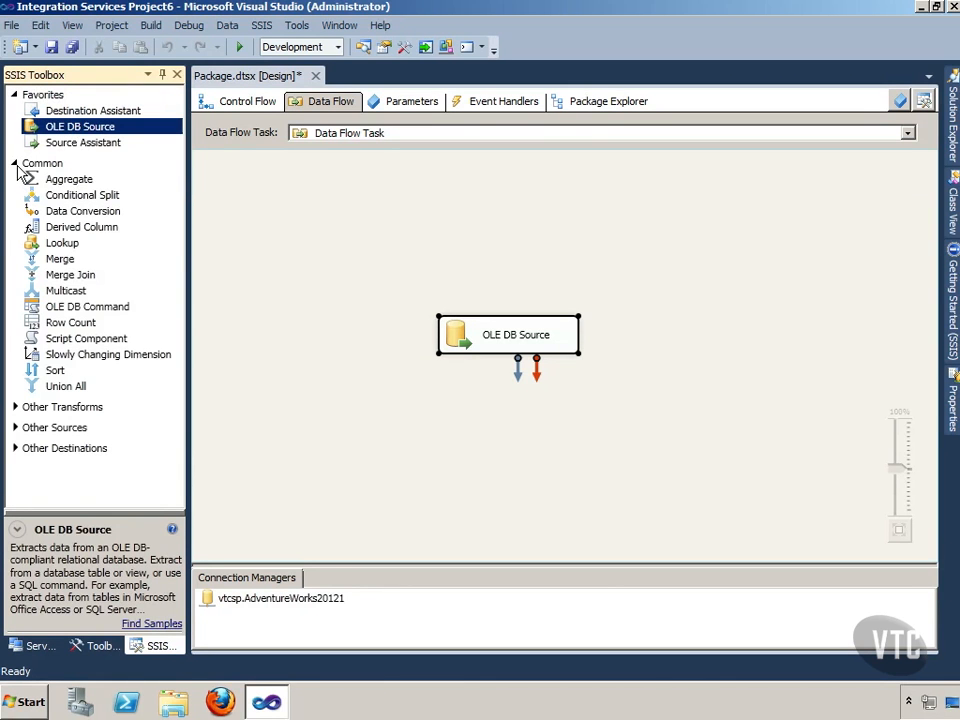
Return the OLE DB Source component from Favorites to the Other Sources group and expand that group
right_click(55, 128)
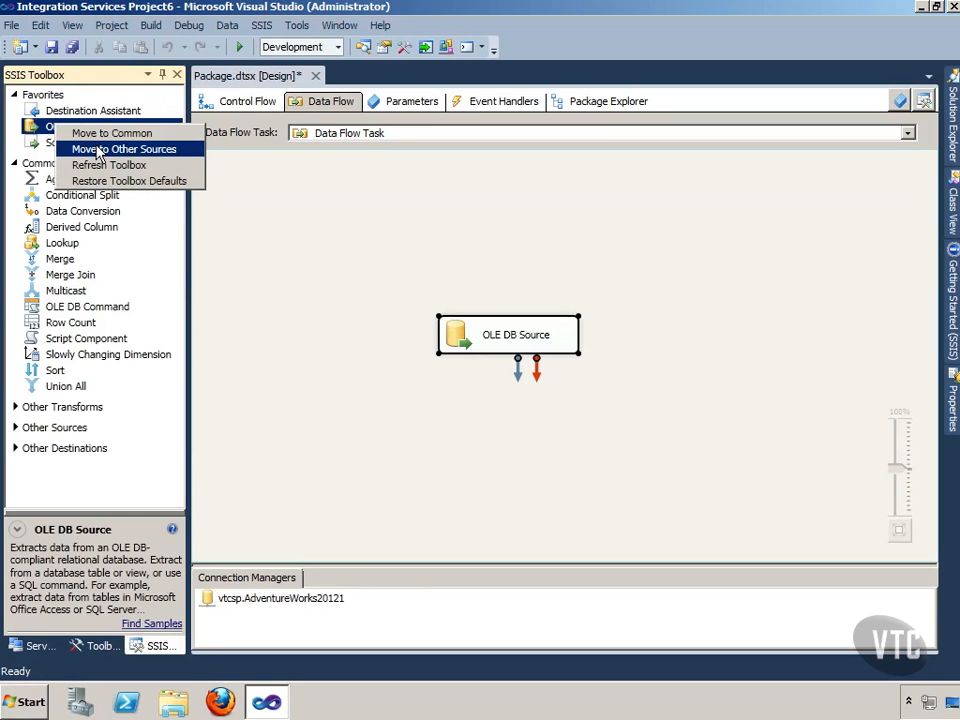
click(97, 149)
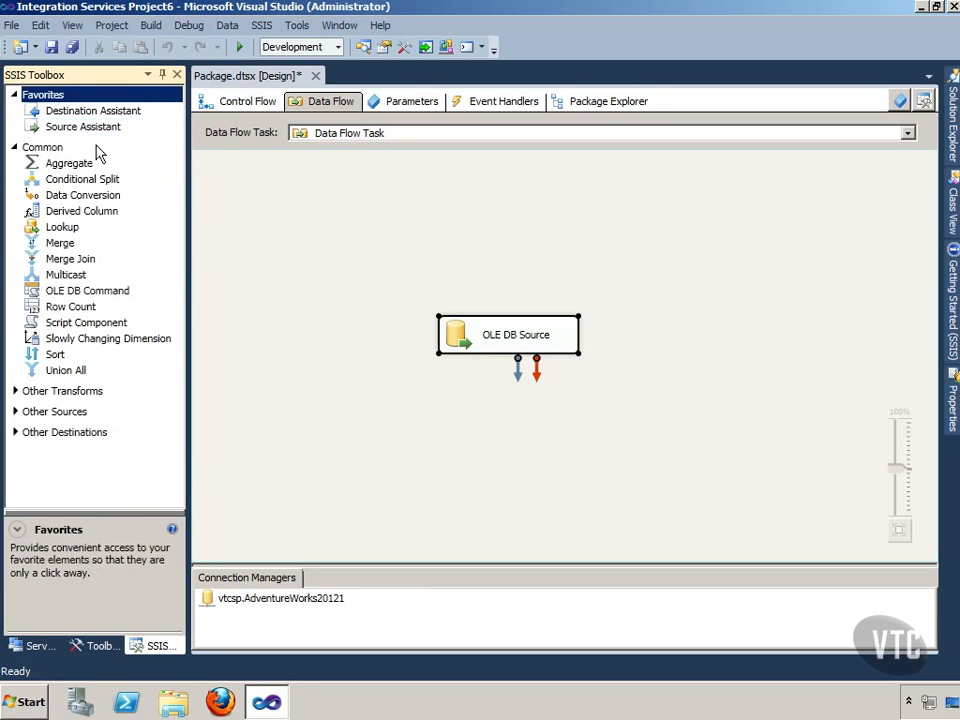
click(15, 411)
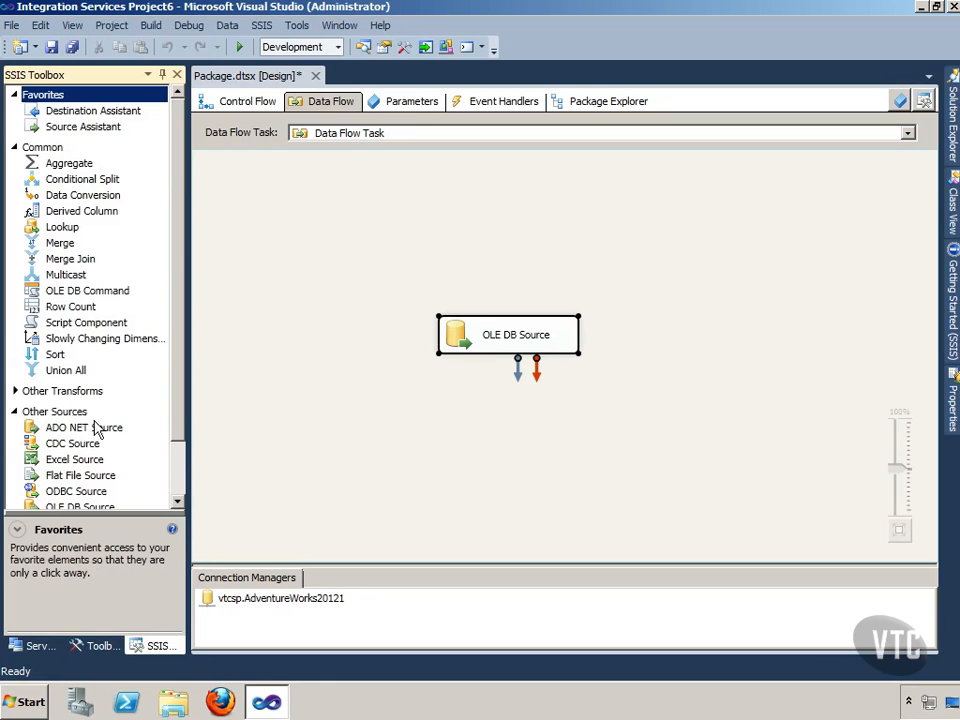
scroll(160, 413, down, 2)
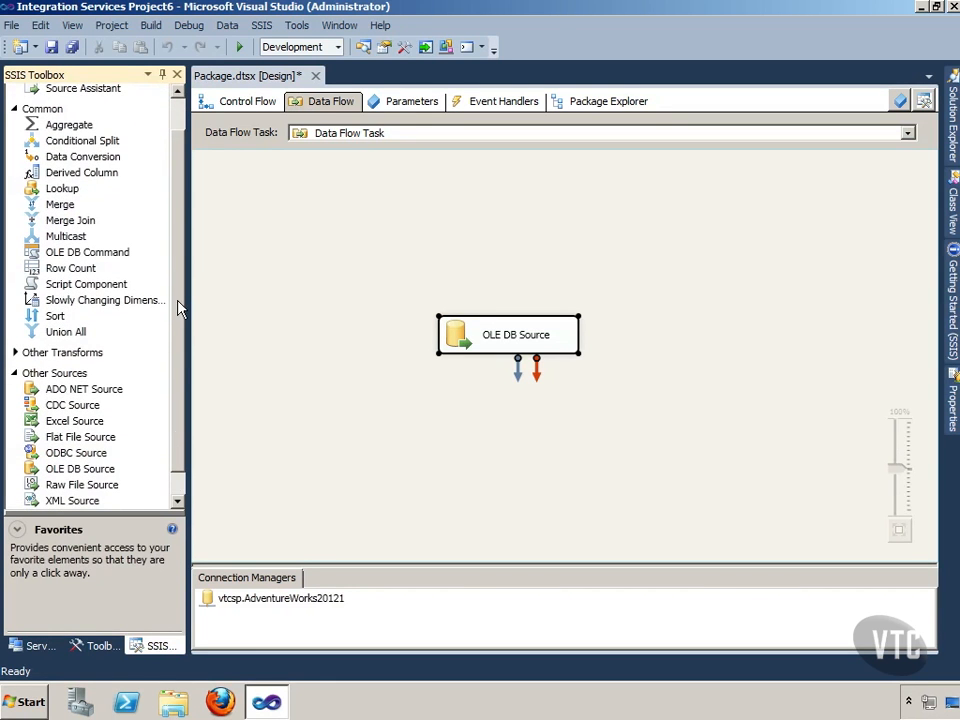
Reposition the OLE DB Source component higher on the data flow canvas
scroll(178, 300, up, 1)
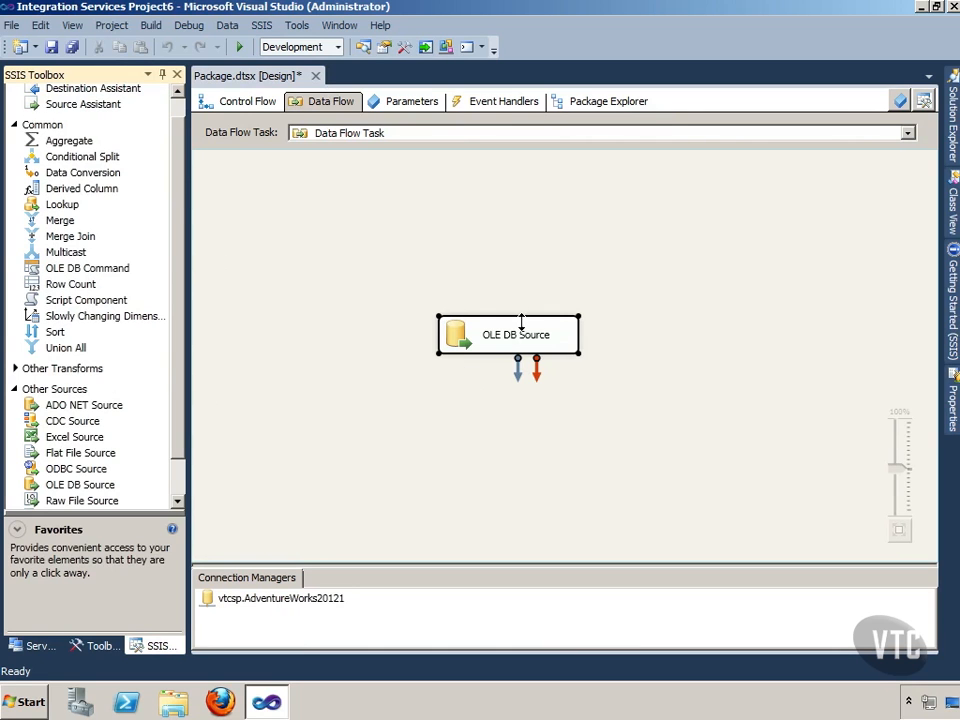
drag(520, 333, 501, 229)
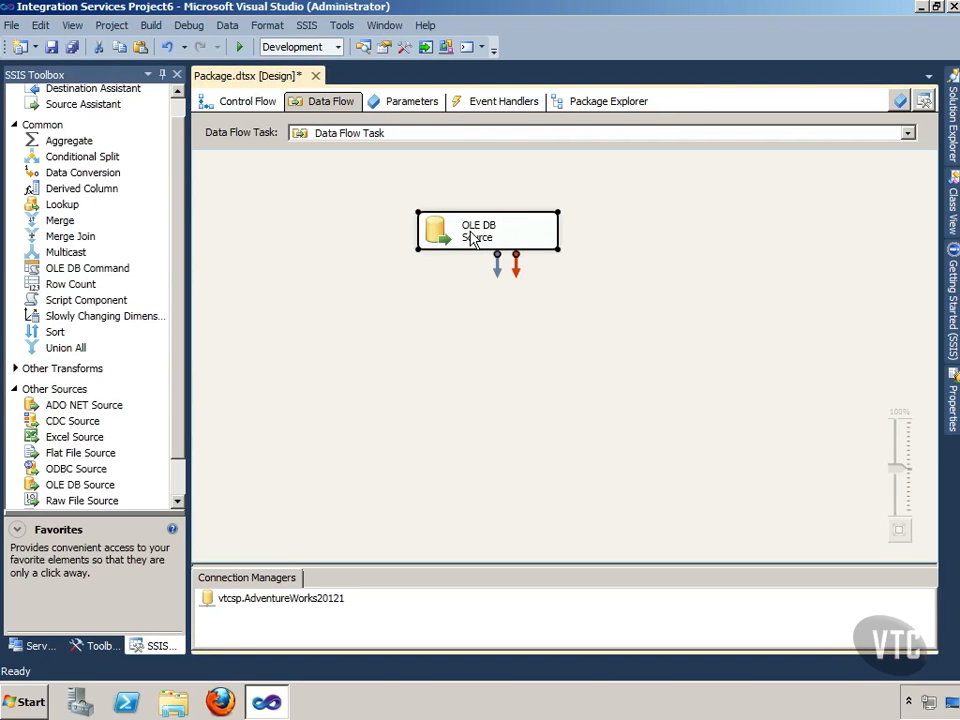
Reopen the OLE DB source's configuration and change its data access mode to SQL command
double_click(470, 238)
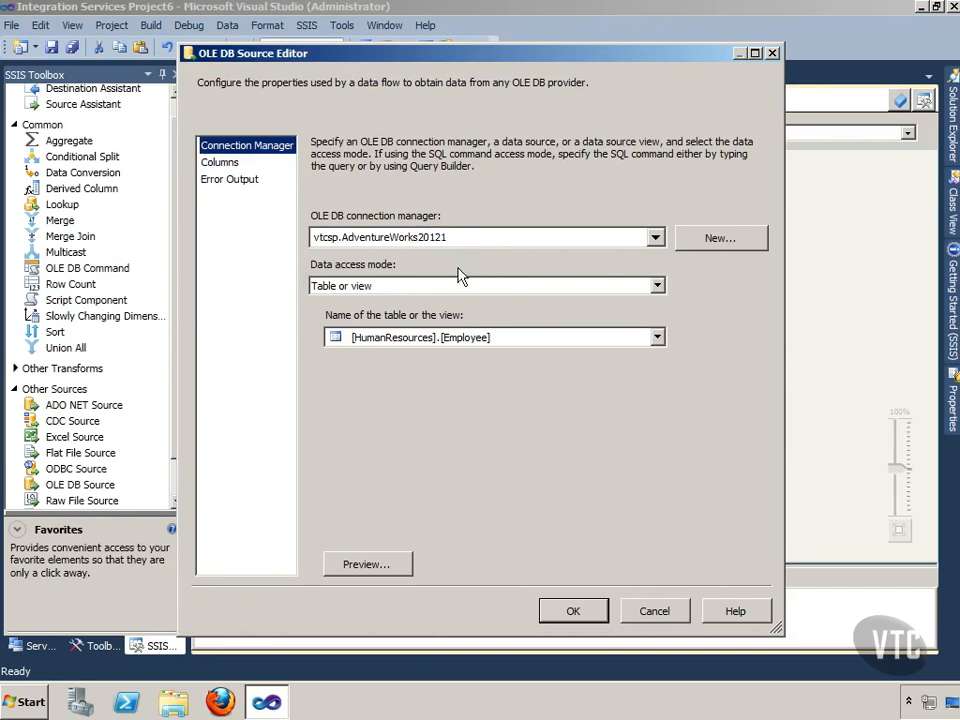
click(446, 340)
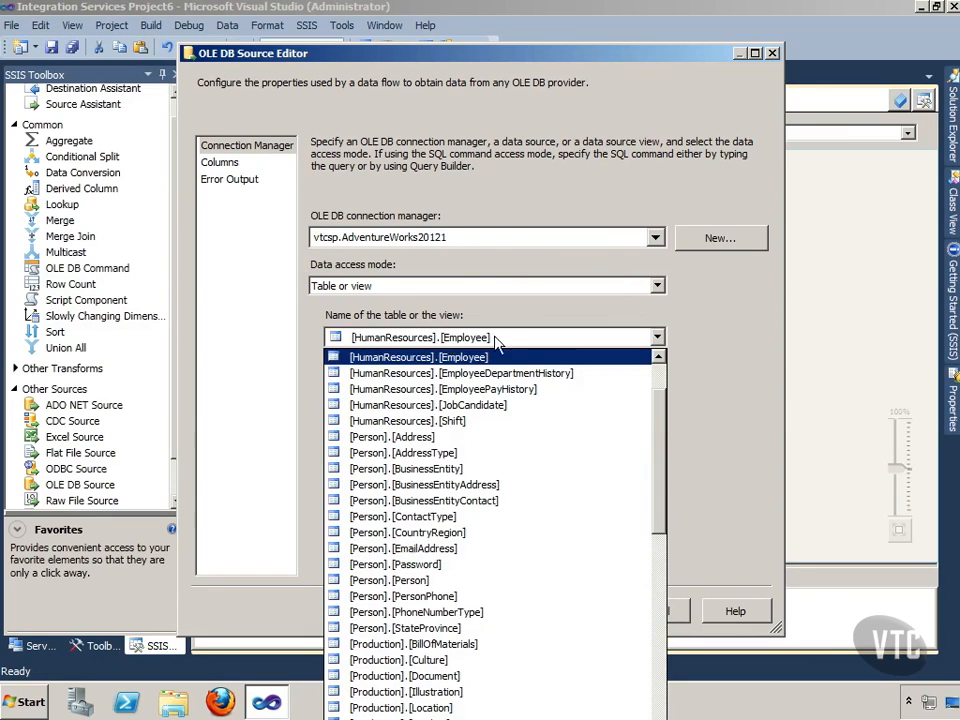
click(622, 287)
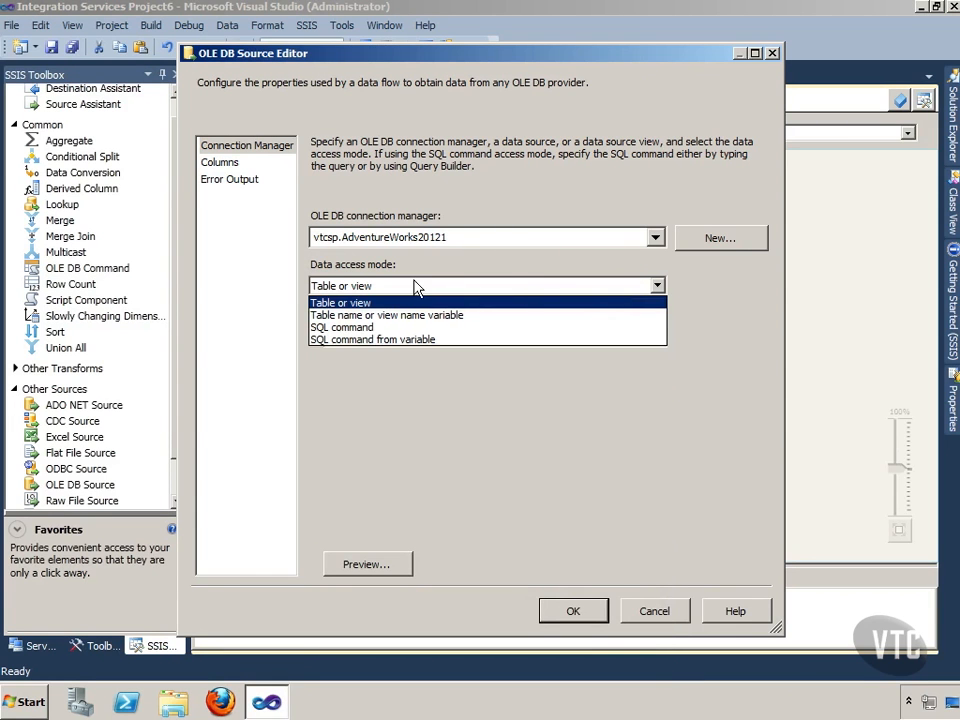
click(364, 327)
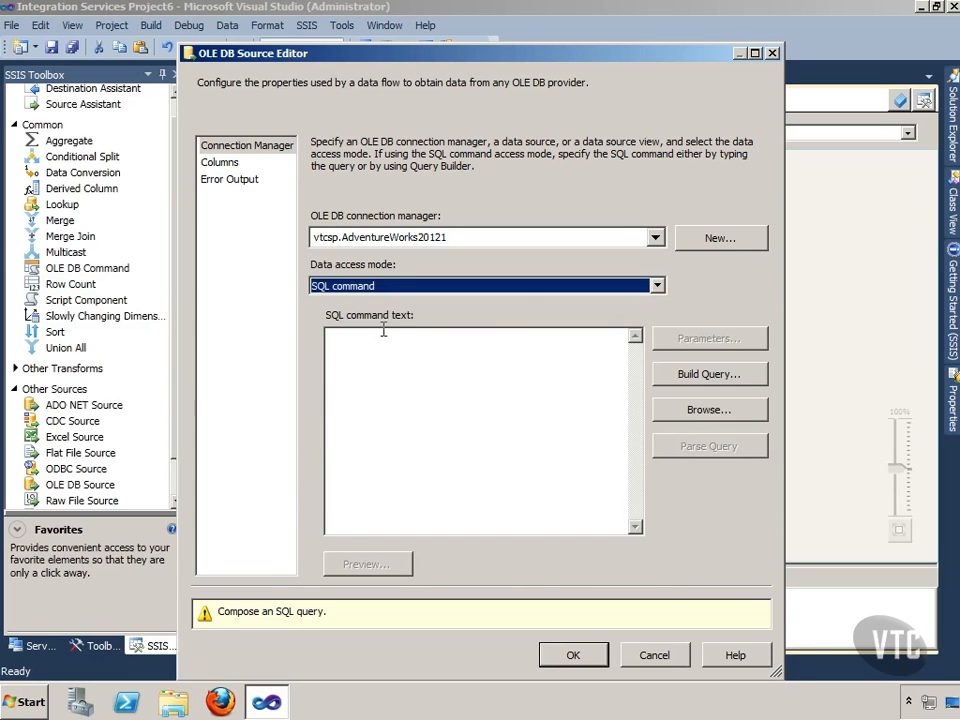
click(390, 333)
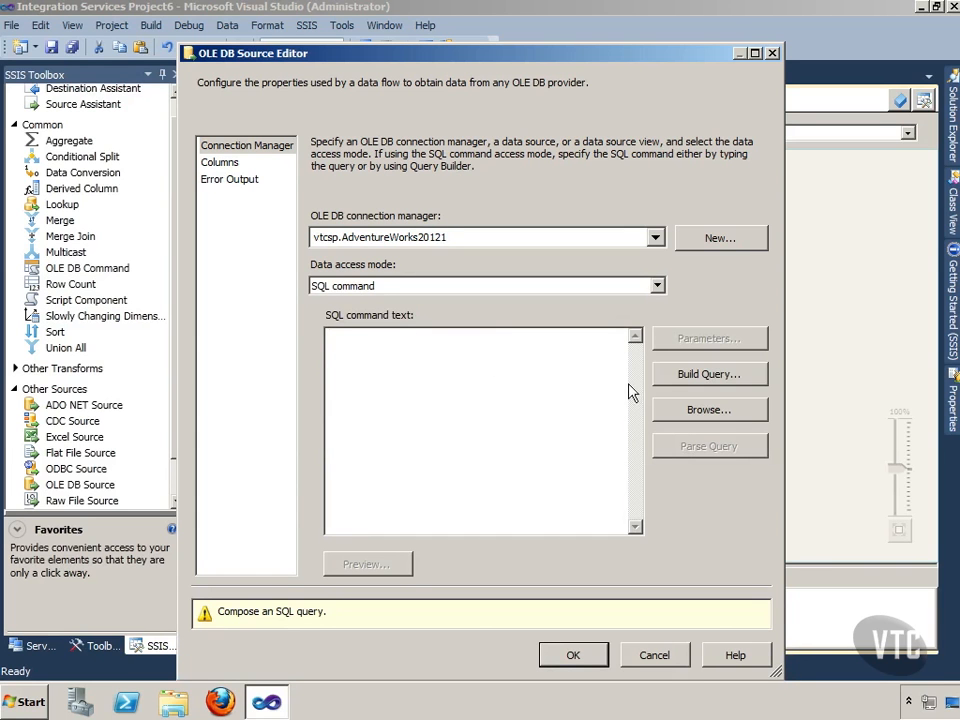
Draft a query selecting AddressID and rowguid from Person.BusinessEntityAddress in the Query Builder, then discard it and the source's edits
click(697, 377)
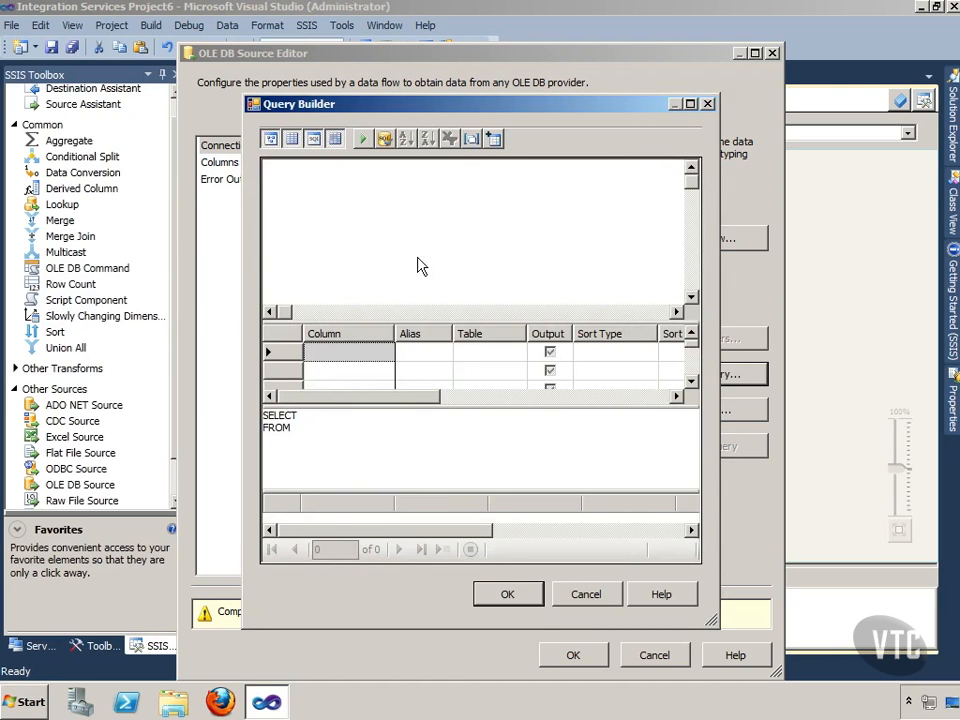
right_click(391, 225)
click(428, 312)
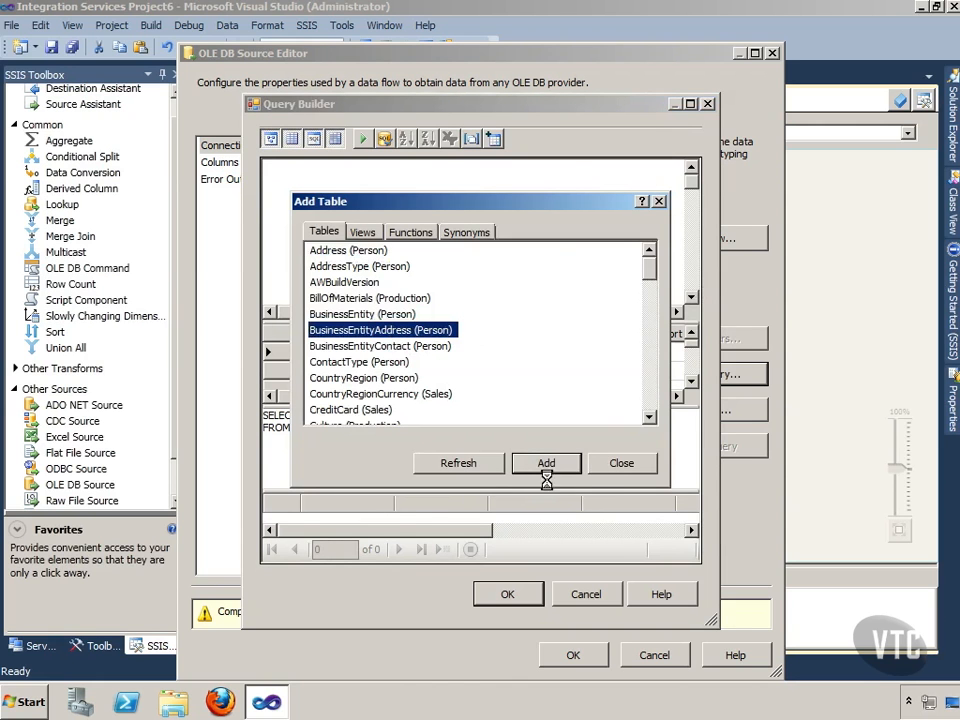
click(616, 471)
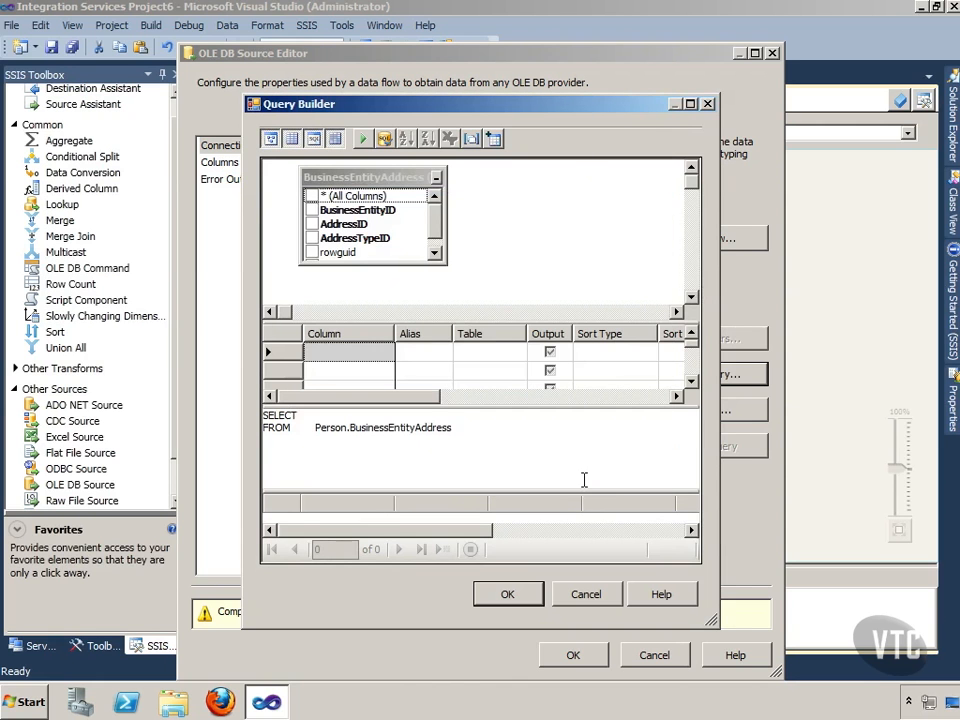
click(311, 238)
click(311, 238)
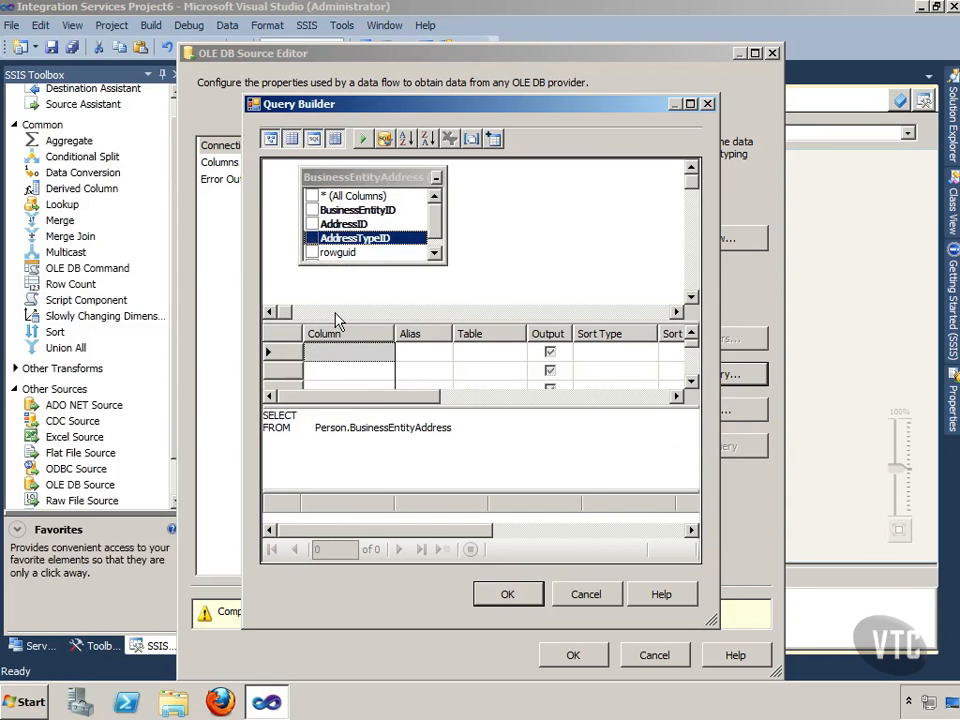
click(312, 224)
click(312, 252)
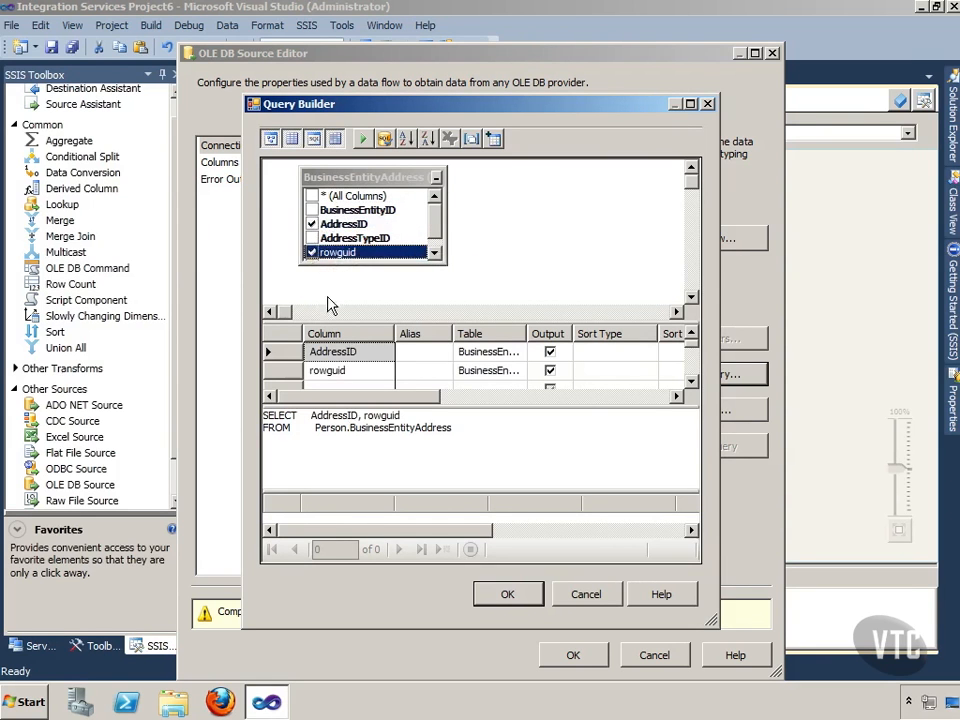
click(605, 597)
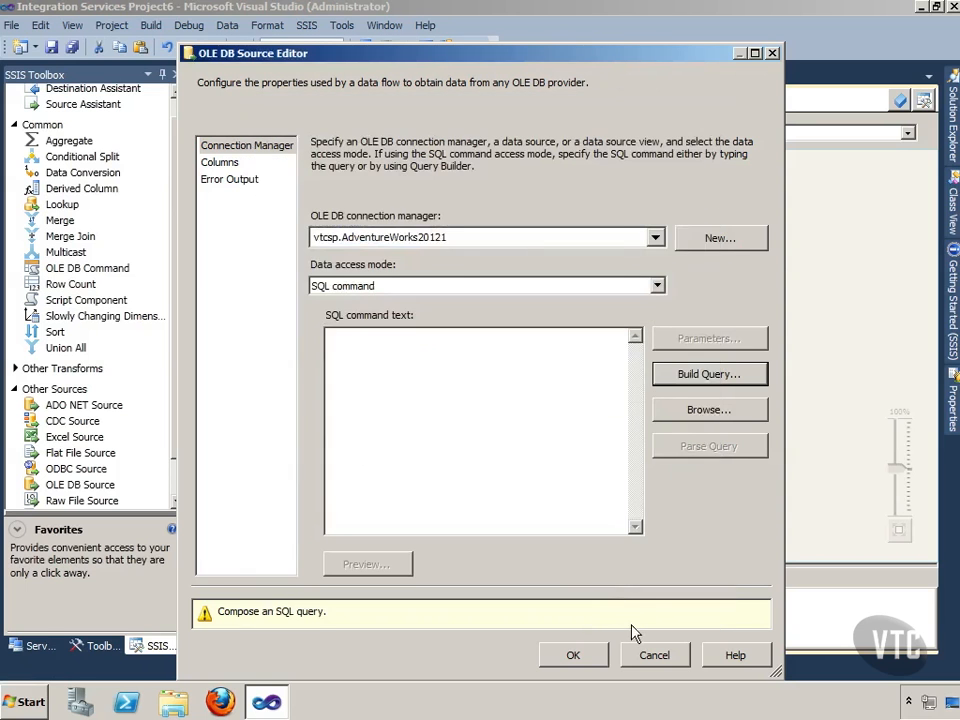
click(772, 53)
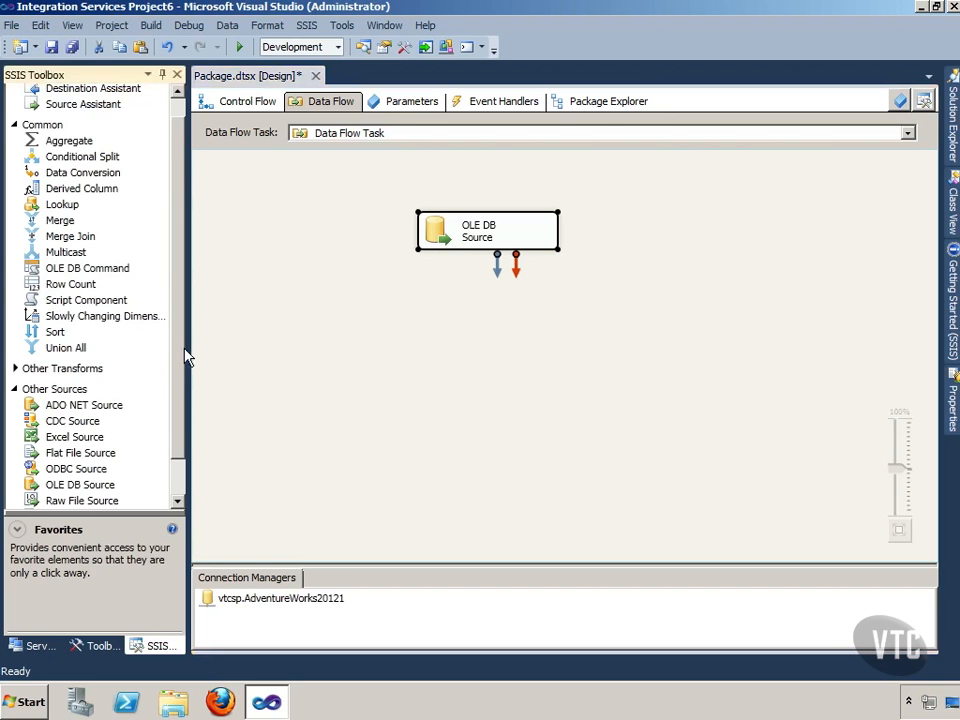
Read the toolbox descriptions of the ADO NET, CDC, Excel, Flat File and Raw File sources
scroll(184, 380, down, 1)
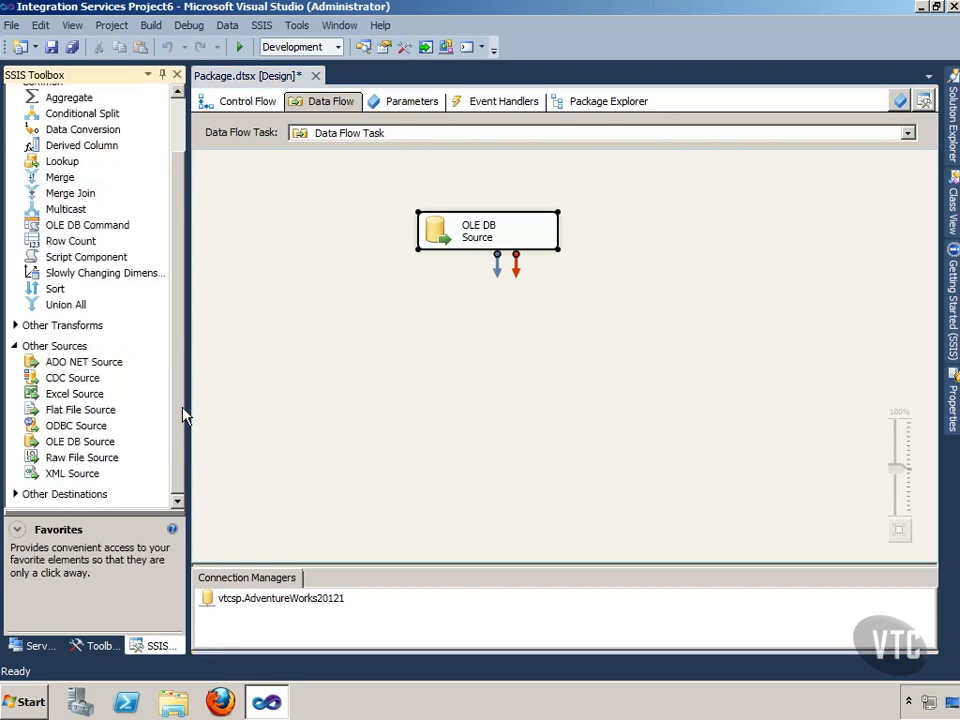
click(113, 362)
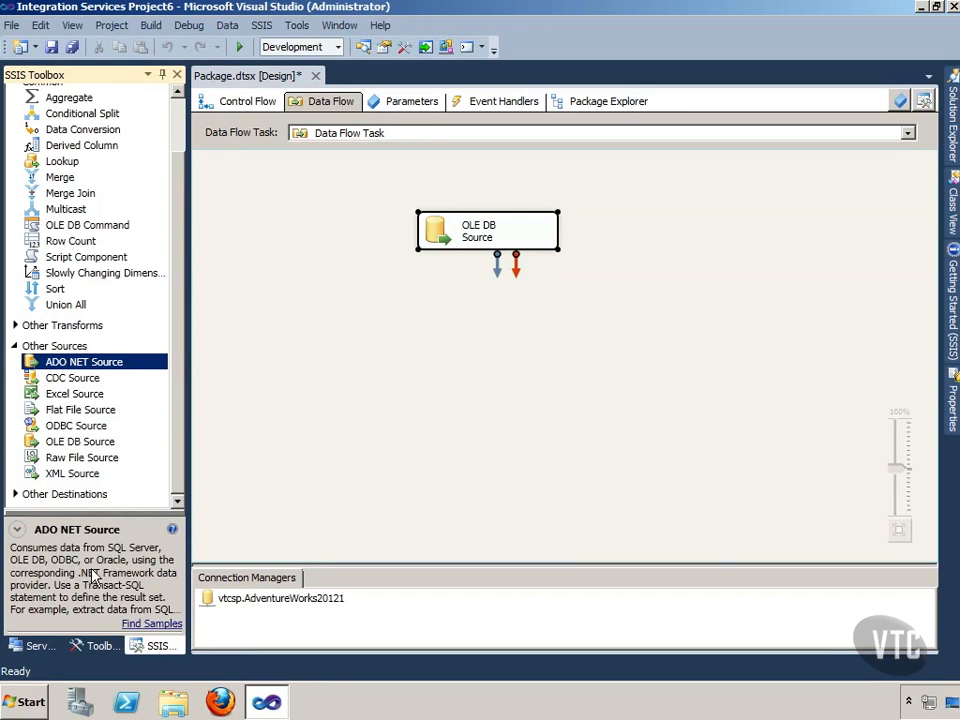
click(88, 380)
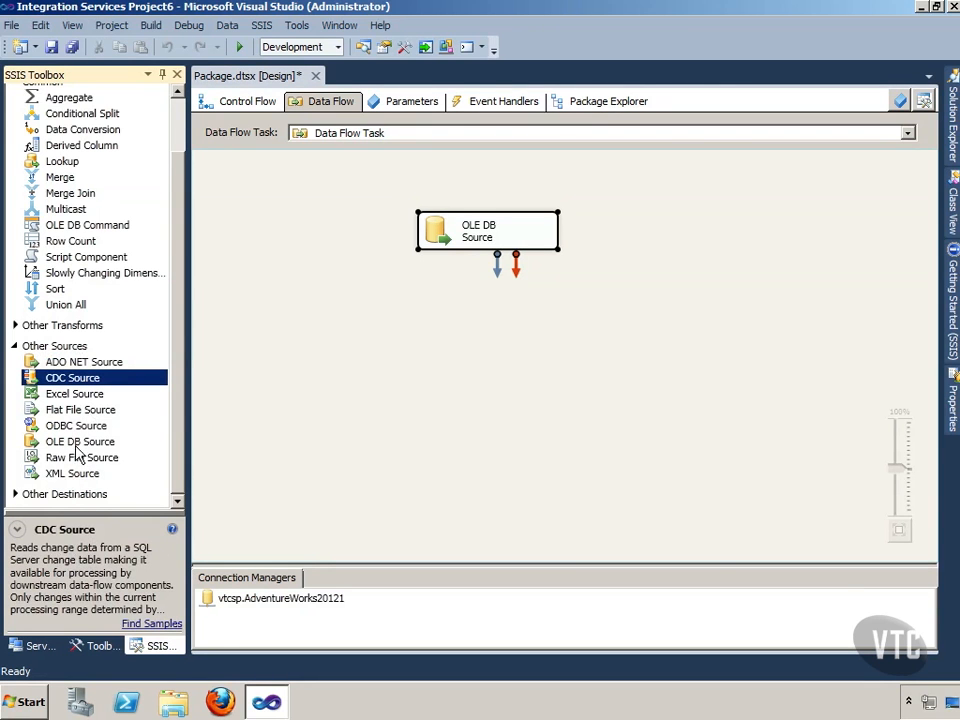
click(87, 394)
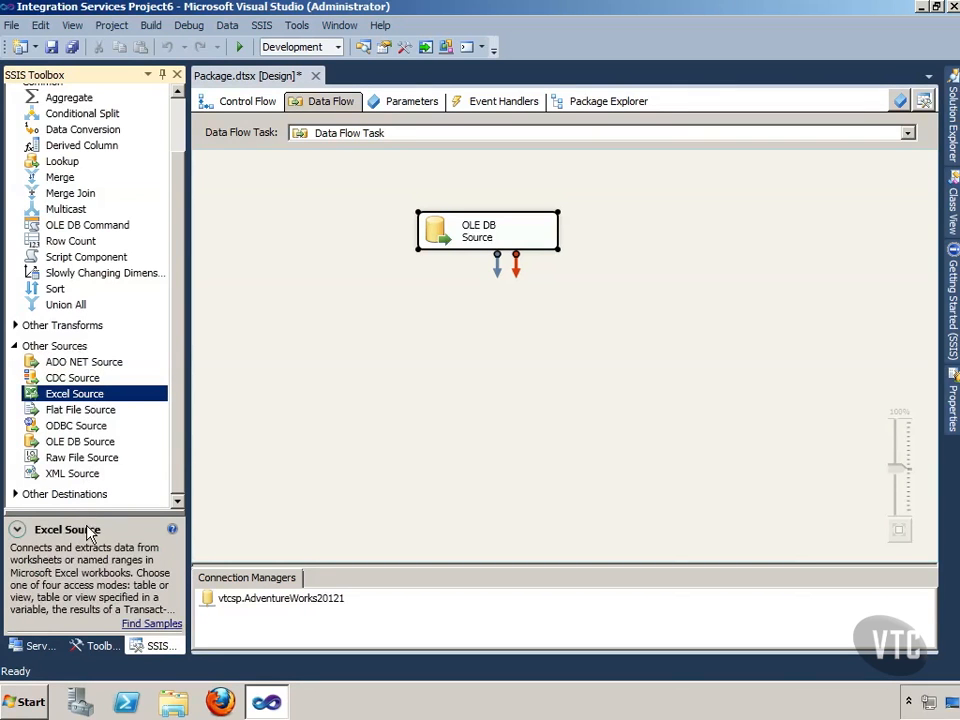
click(92, 413)
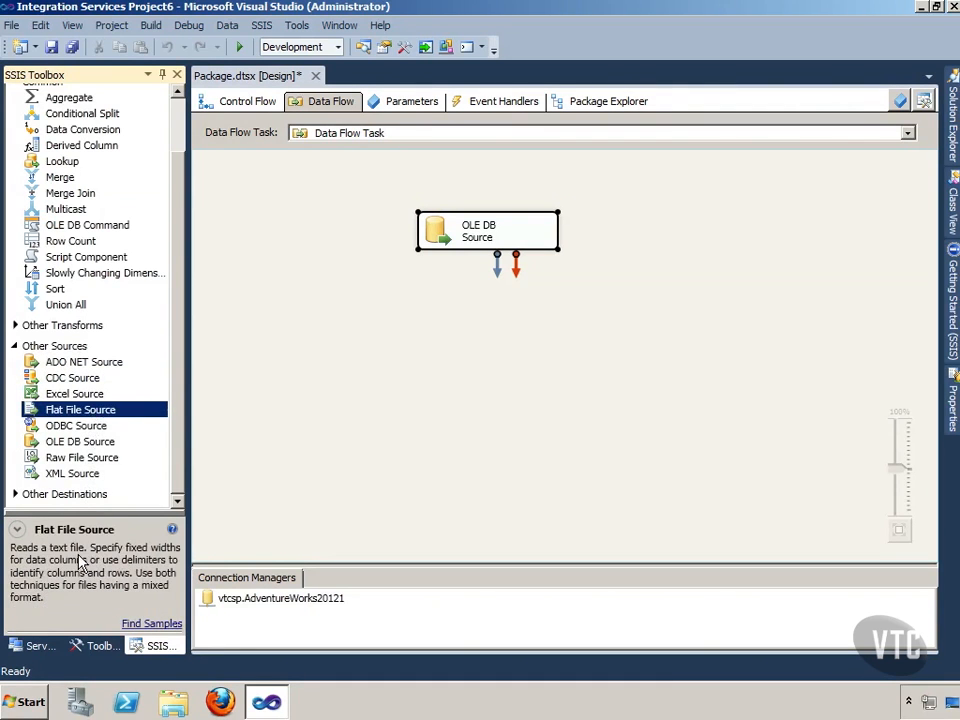
click(95, 458)
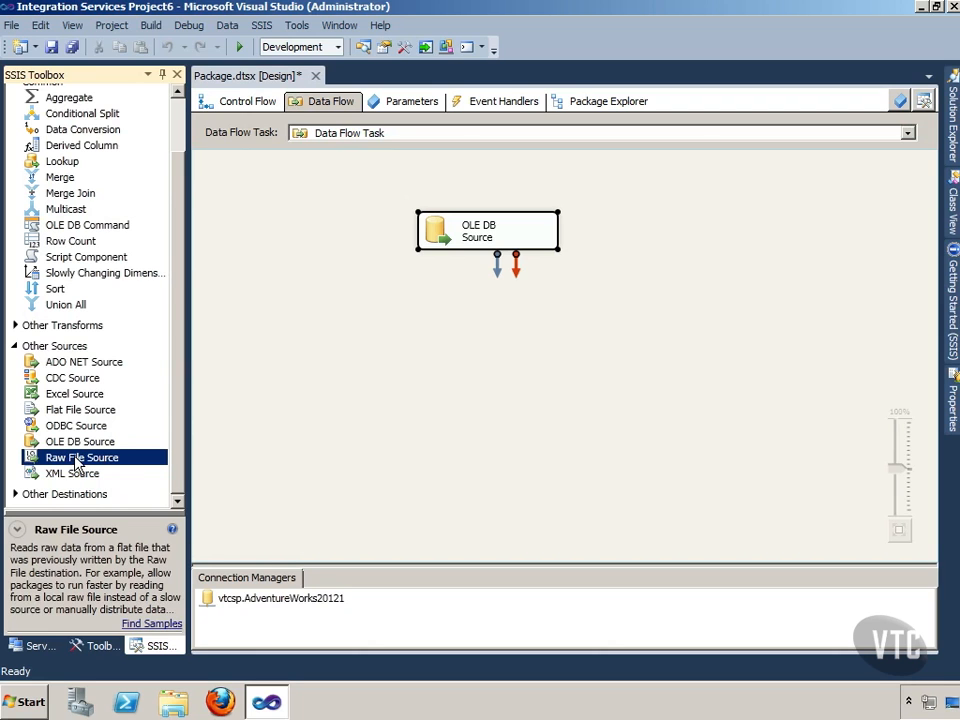
Deselect the OLE DB source and display the project's contents in the Solution Explorer
click(303, 428)
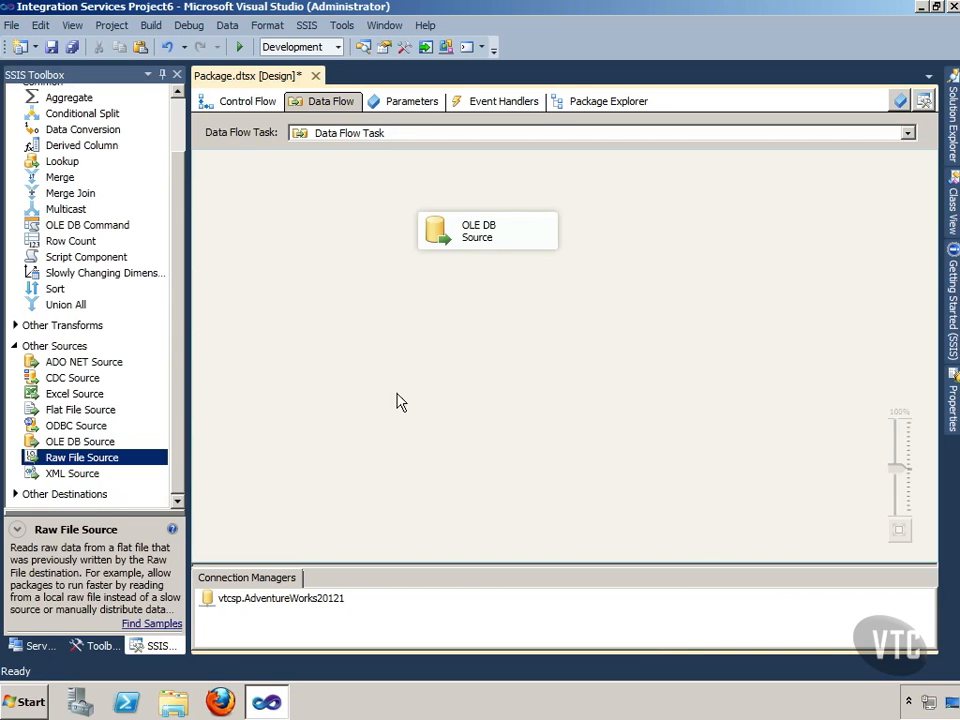
mouse_move(953, 124)
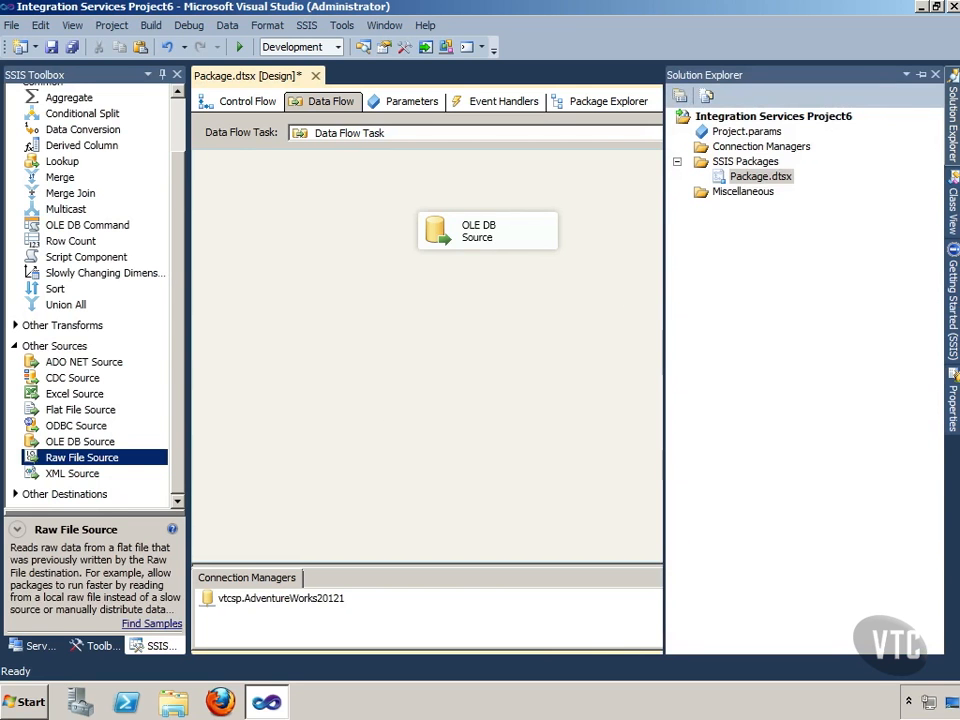